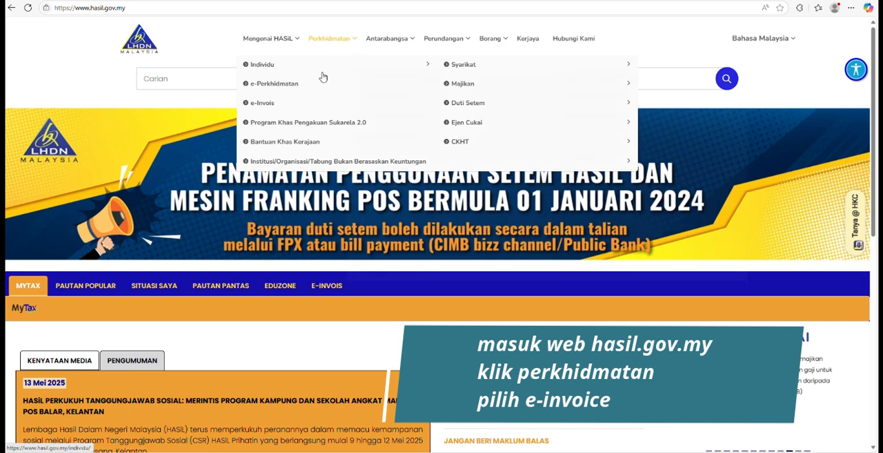
Open the e-Invois service section and look through its Rujukan Pelaksanaan, Soalan Lazim and Garis Masa Pelaksanaan pages.
{"action": "left_click", "coordinate": [267, 102]}
{"action": "left_click", "coordinate": [211, 282]}
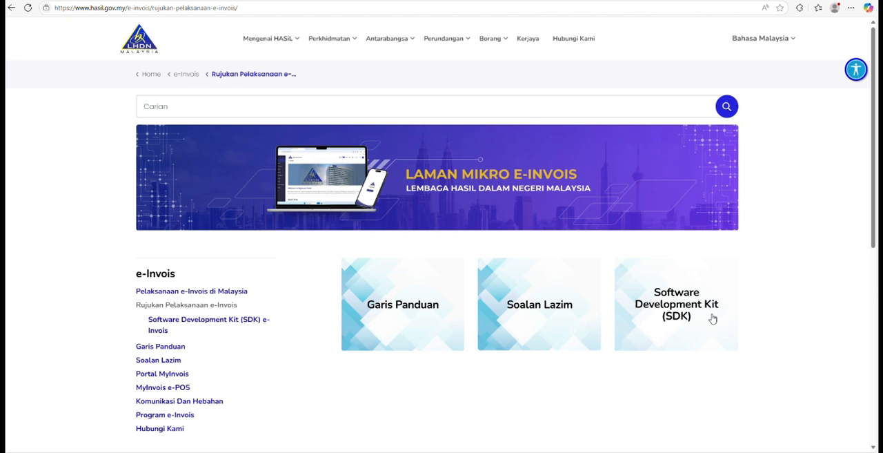
{"action": "scroll", "coordinate": [130, 335], "scroll_direction": "down", "scroll_amount": 2}
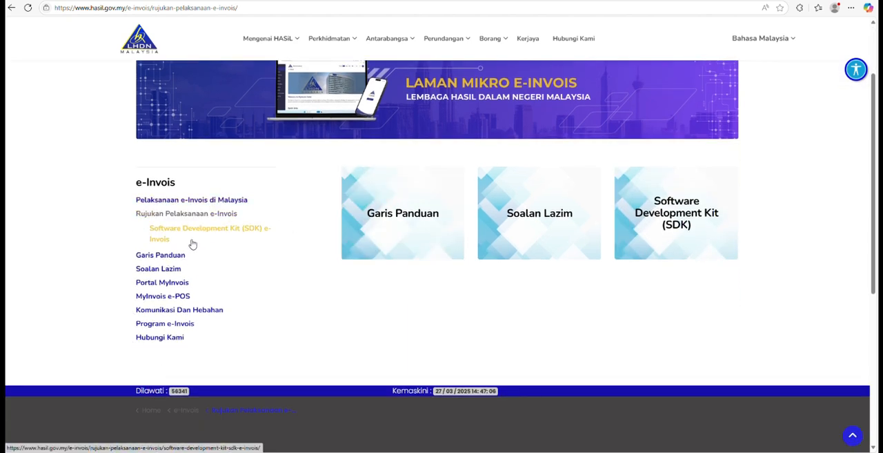
{"action": "left_click", "coordinate": [160, 297]}
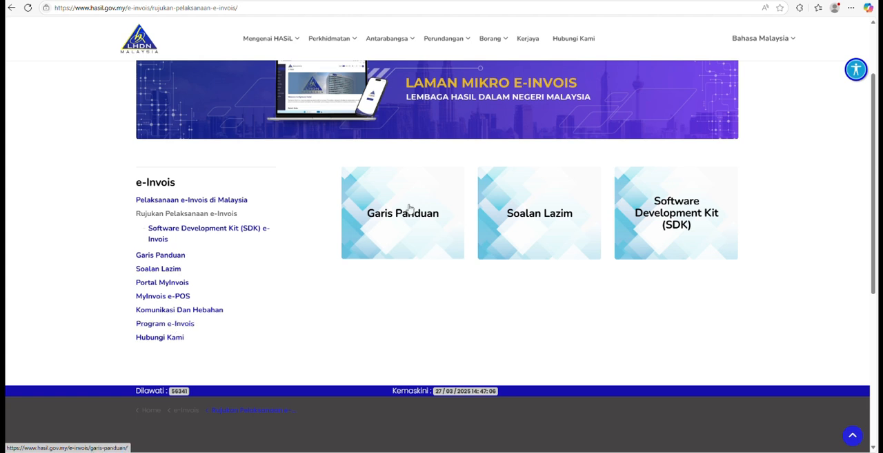
{"action": "left_click", "coordinate": [531, 223]}
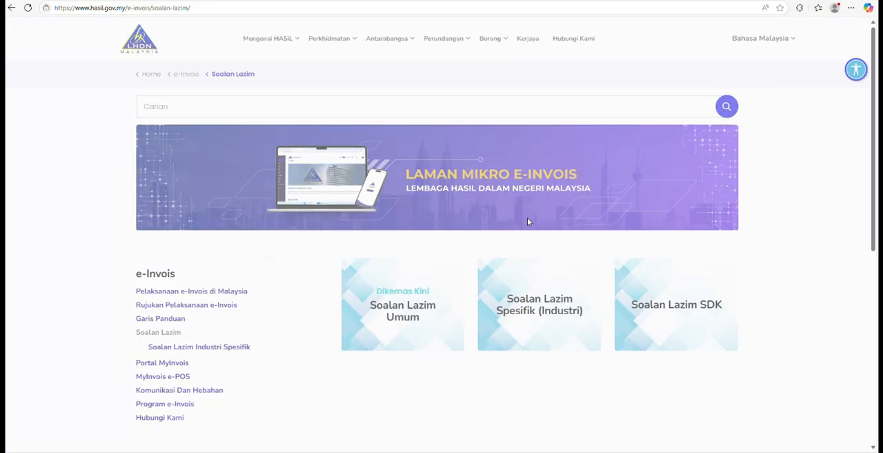
{"action": "scroll", "coordinate": [486, 278], "scroll_direction": "down", "scroll_amount": 3}
{"action": "scroll", "coordinate": [488, 279], "scroll_direction": "down", "scroll_amount": 1}
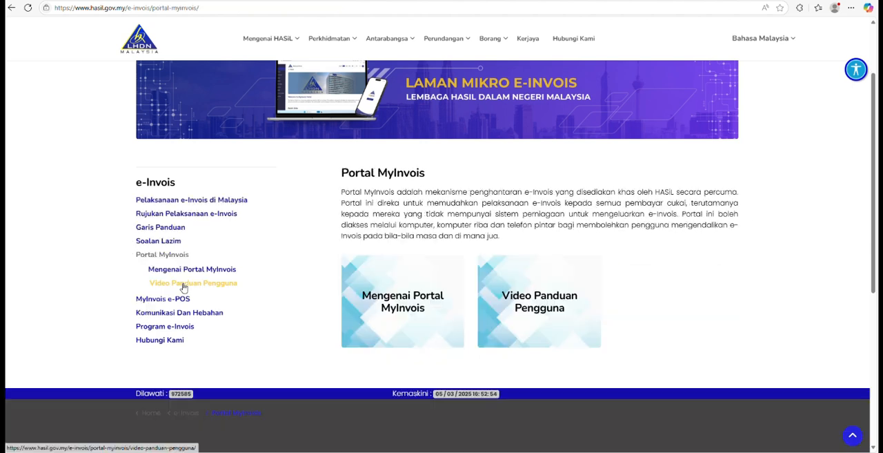
View the Video Panduan Pengguna page under Portal MyInvois, and open the Mengenai Portal MyInvois page.
{"action": "left_click", "coordinate": [182, 286]}
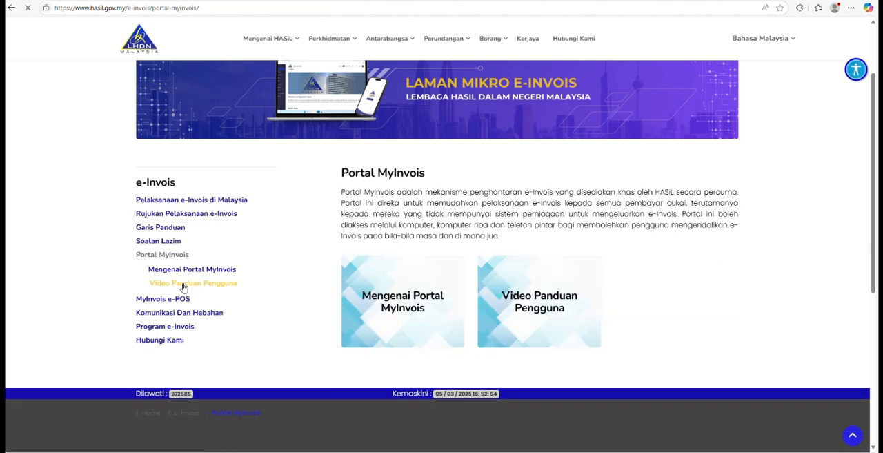
{"action": "scroll", "coordinate": [238, 271], "scroll_direction": "down", "scroll_amount": 4}
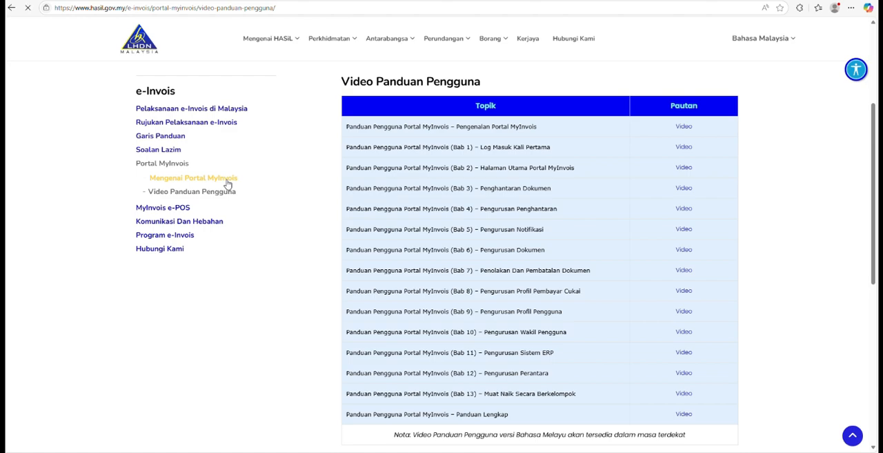
{"action": "scroll", "coordinate": [551, 181], "scroll_direction": "down", "scroll_amount": 1}
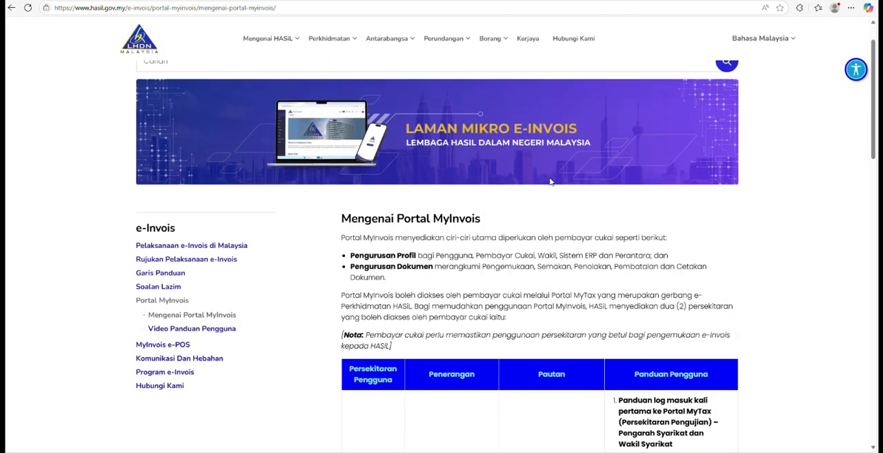
Examine the Pengujian and Produksi environment descriptions, links and user guides in the Mengenai Portal MyInvois table.
{"action": "scroll", "coordinate": [551, 181], "scroll_direction": "down", "scroll_amount": 1}
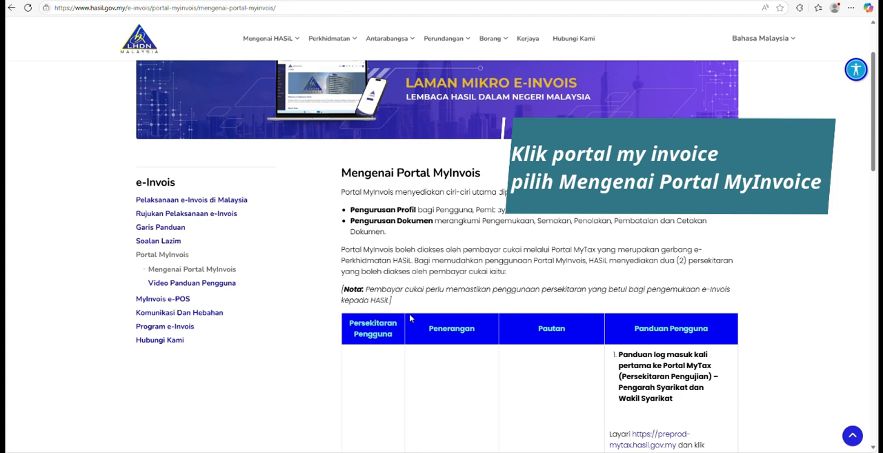
{"action": "scroll", "coordinate": [410, 318], "scroll_direction": "down", "scroll_amount": 2}
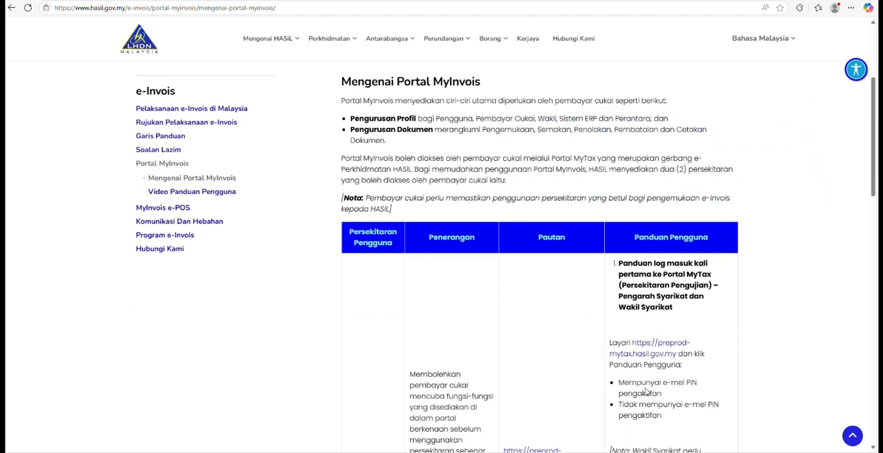
{"action": "scroll", "coordinate": [646, 385], "scroll_direction": "down", "scroll_amount": 4}
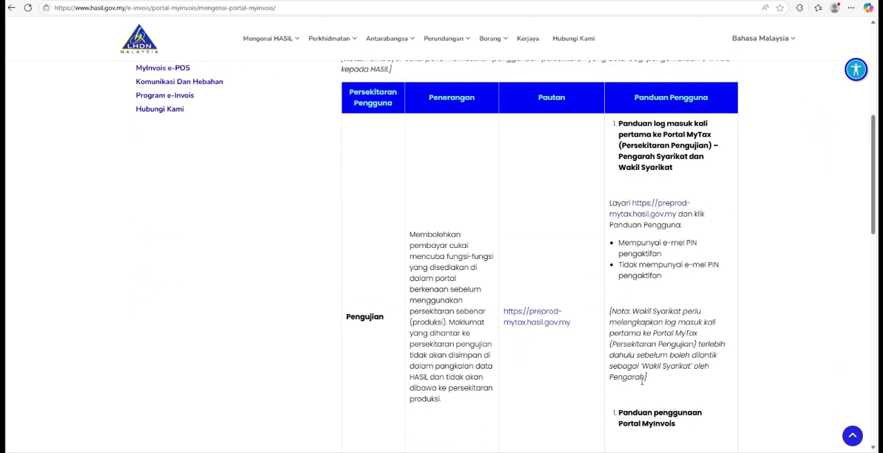
{"action": "scroll", "coordinate": [373, 186], "scroll_direction": "up", "scroll_amount": 2}
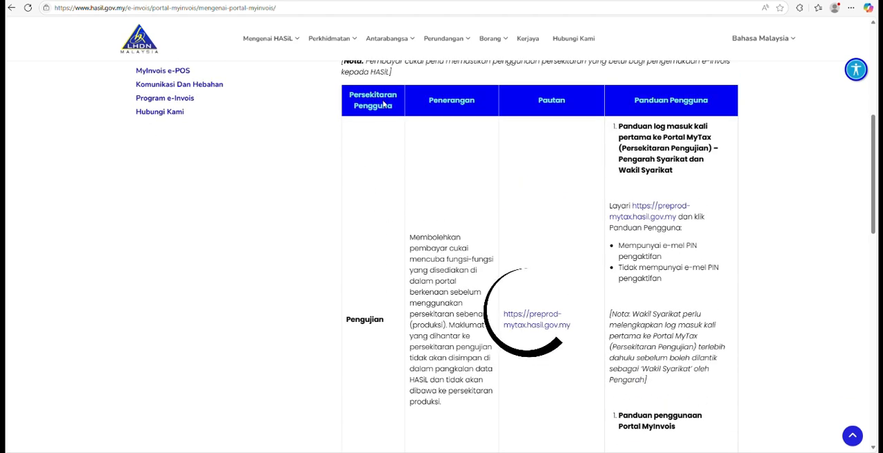
{"action": "scroll", "coordinate": [658, 305], "scroll_direction": "down", "scroll_amount": 1}
{"action": "scroll", "coordinate": [657, 304], "scroll_direction": "down", "scroll_amount": 3}
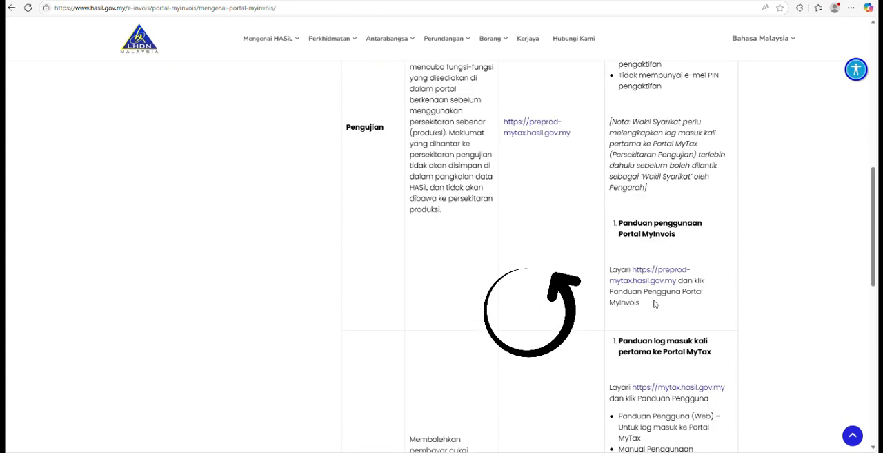
{"action": "scroll", "coordinate": [650, 301], "scroll_direction": "down", "scroll_amount": 5}
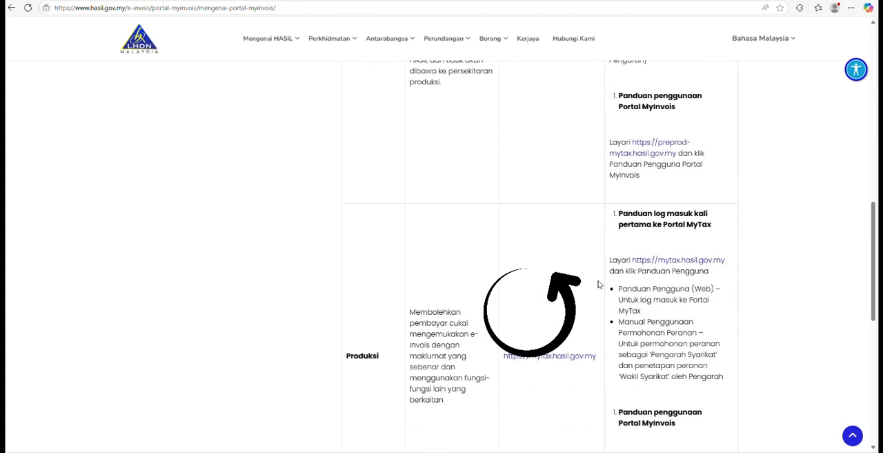
{"action": "scroll", "coordinate": [558, 288], "scroll_direction": "up", "scroll_amount": 3}
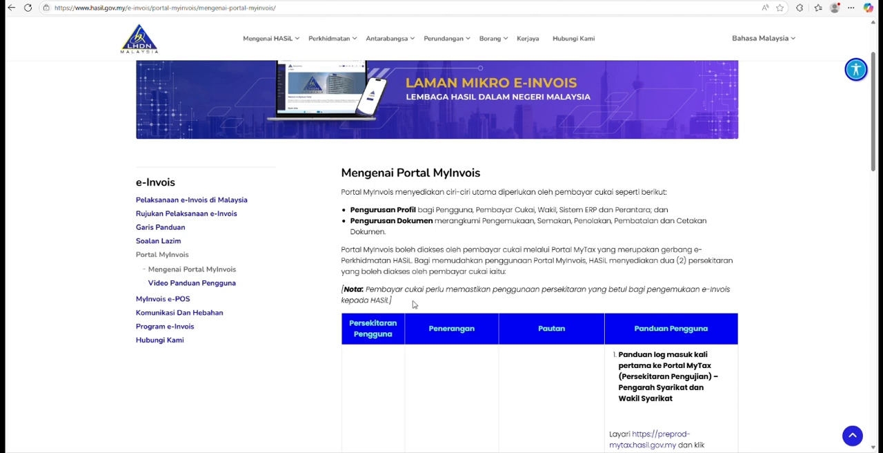
{"action": "scroll", "coordinate": [708, 288], "scroll_direction": "down", "scroll_amount": 2}
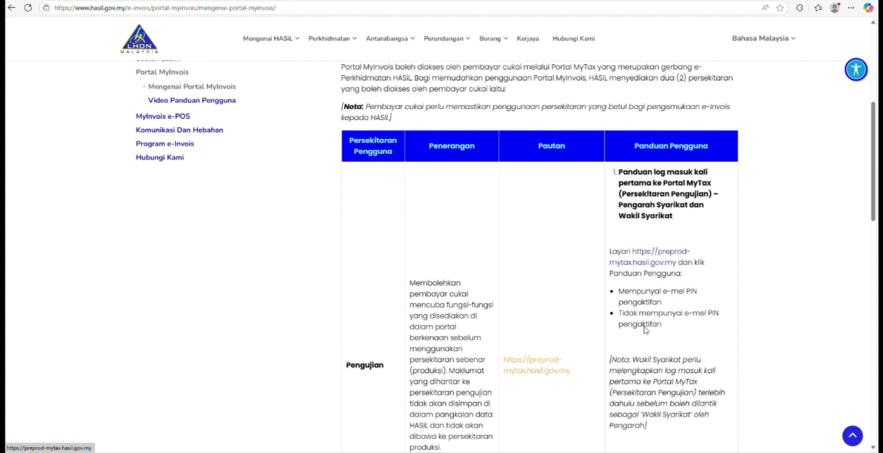
{"action": "scroll", "coordinate": [645, 329], "scroll_direction": "down", "scroll_amount": 5}
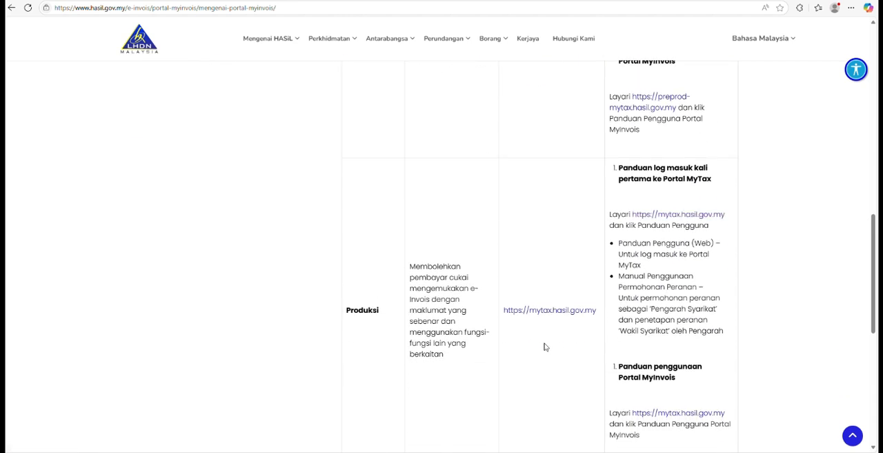
{"action": "scroll", "coordinate": [680, 361], "scroll_direction": "up", "scroll_amount": 5}
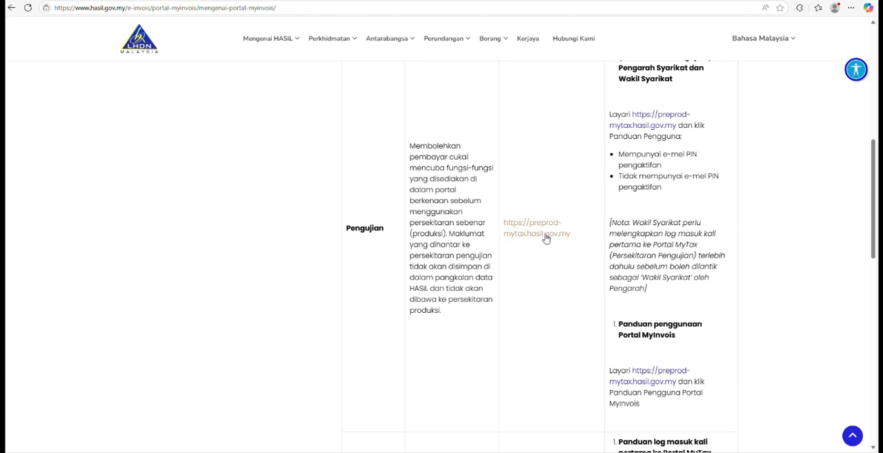
{"action": "scroll", "coordinate": [546, 238], "scroll_direction": "up", "scroll_amount": 2}
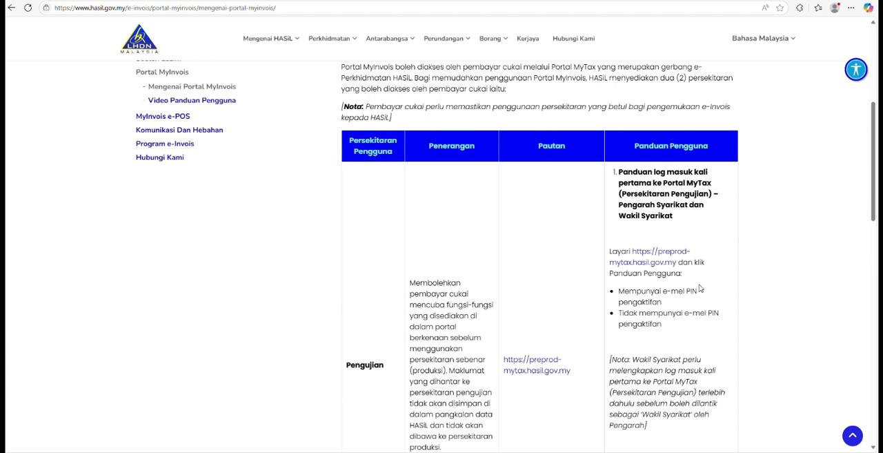
{"action": "scroll", "coordinate": [704, 290], "scroll_direction": "down", "scroll_amount": 2}
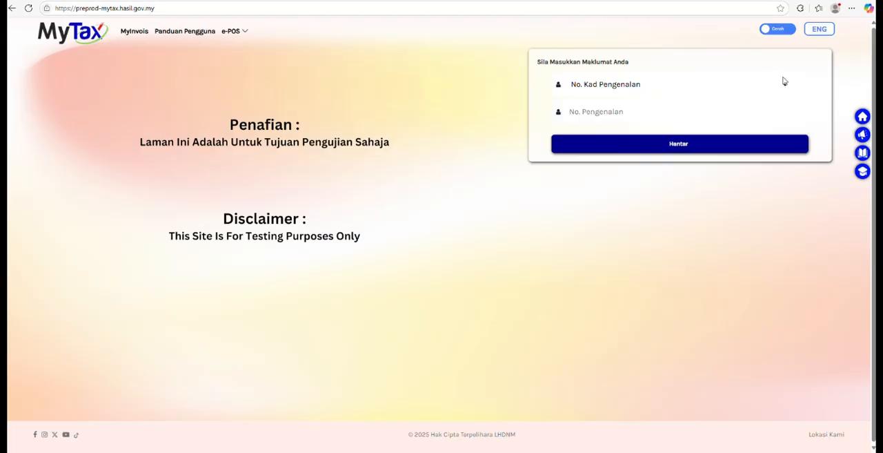
Set the identification type to No. Kad Pengenalan, enter the identity card number and submit the login form.
{"action": "left_click", "coordinate": [784, 85]}
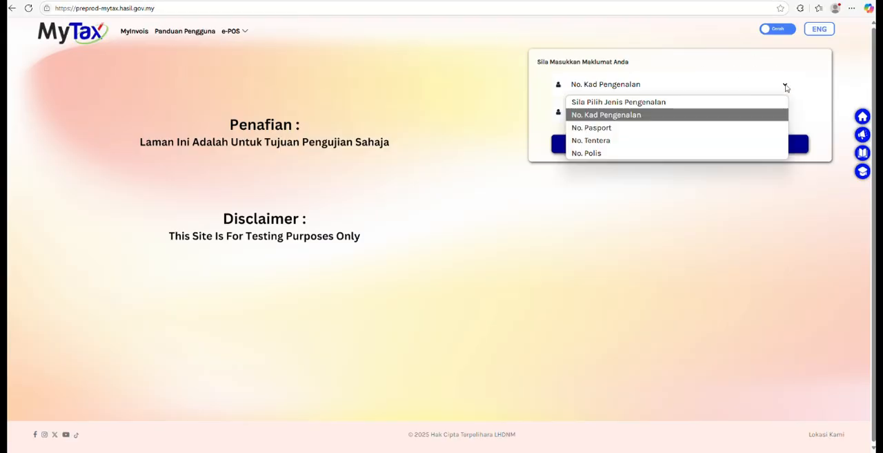
{"action": "left_click", "coordinate": [692, 116]}
{"action": "left_click", "coordinate": [613, 113]}
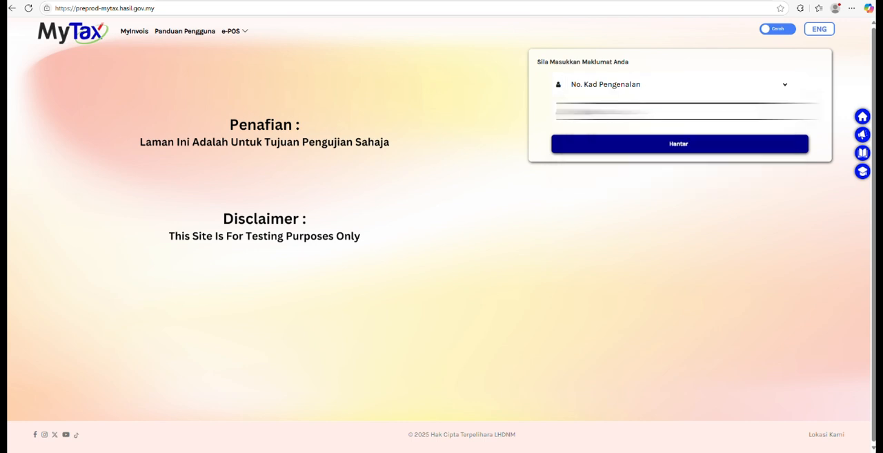
{"action": "left_click", "coordinate": [639, 145]}
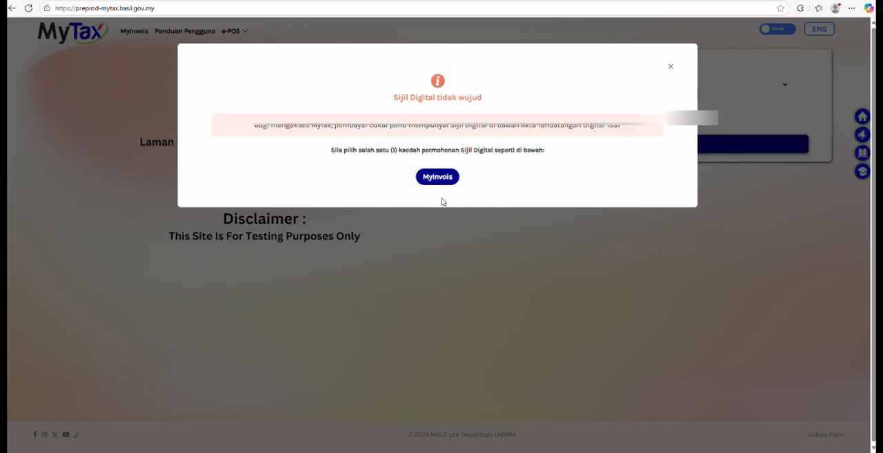
Apply for first-time login through MyInvois, confirming the registered e-mail address as correct and submitting the application.
{"action": "left_click", "coordinate": [434, 178]}
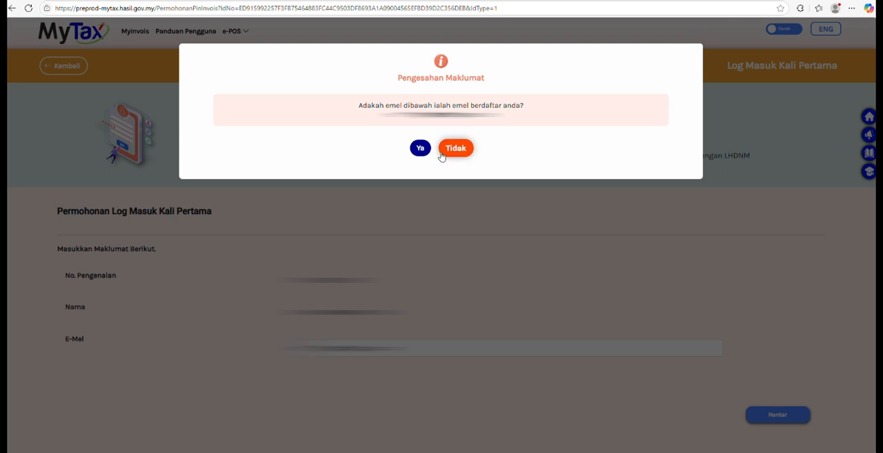
{"action": "left_click", "coordinate": [419, 148]}
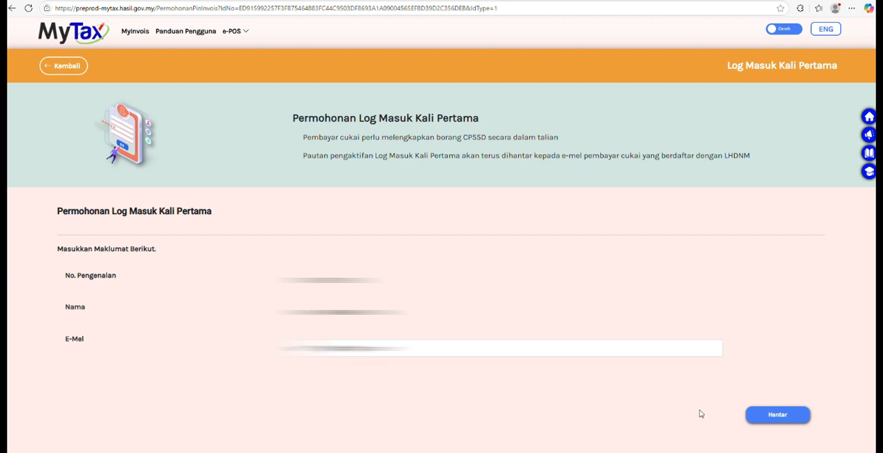
{"action": "left_click", "coordinate": [779, 417]}
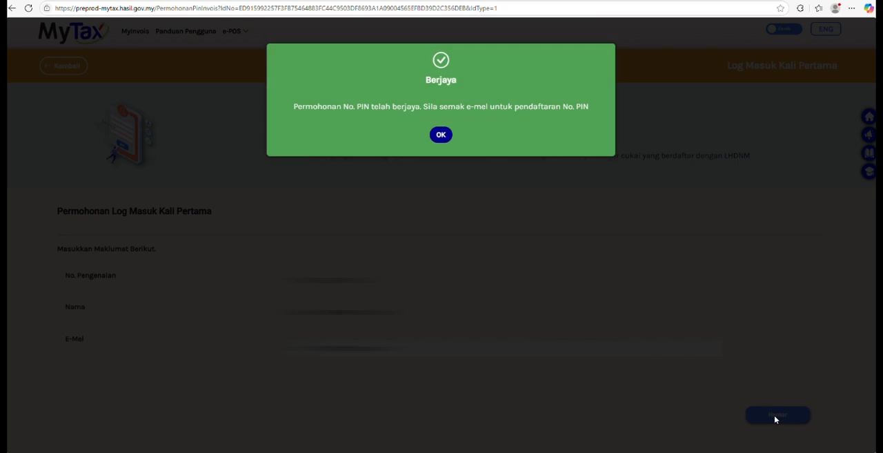
{"action": "left_click", "coordinate": [442, 136]}
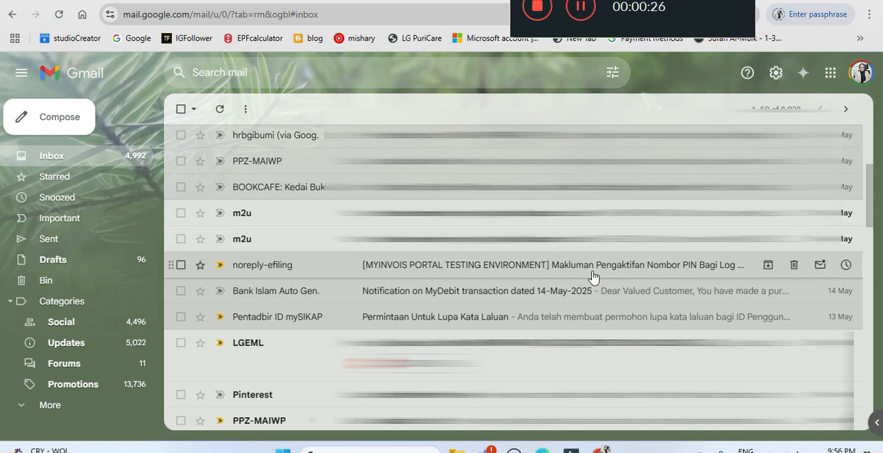
In Gmail, open the MyInvois testing environment PIN activation e-mail, display its images and follow the Pautan Pengaktifan link.
{"action": "left_click", "coordinate": [431, 267]}
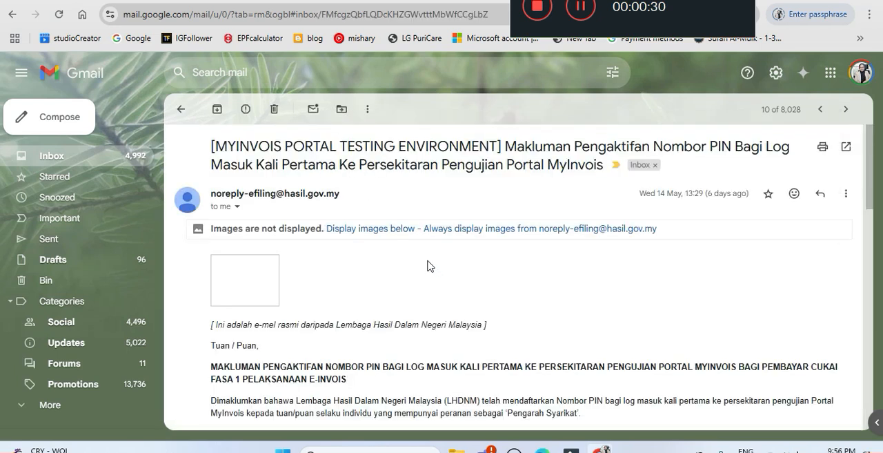
{"action": "left_click", "coordinate": [379, 229]}
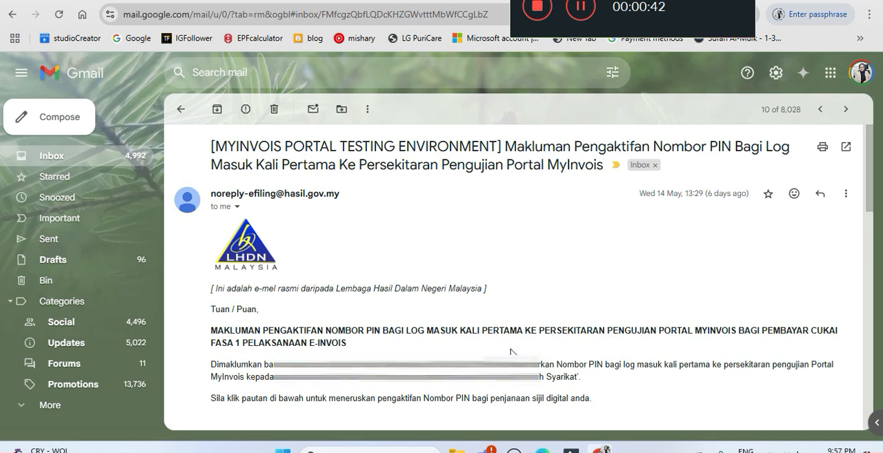
{"action": "scroll", "coordinate": [348, 293], "scroll_direction": "down", "scroll_amount": 1}
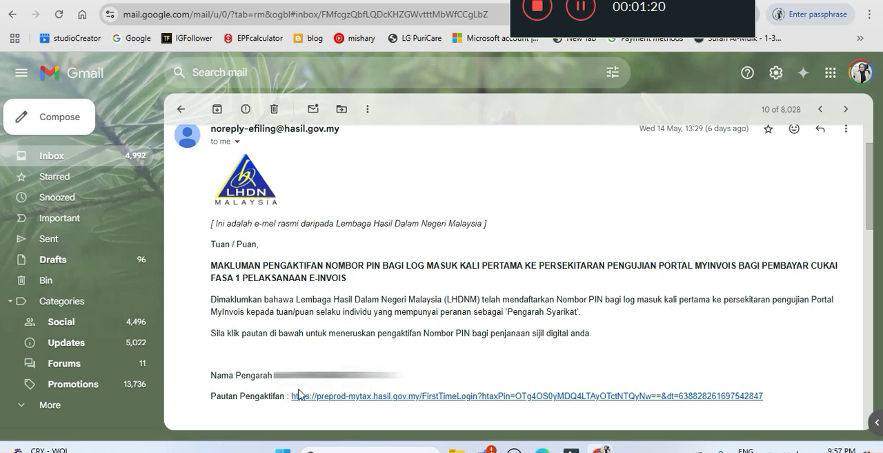
{"action": "left_click", "coordinate": [661, 400]}
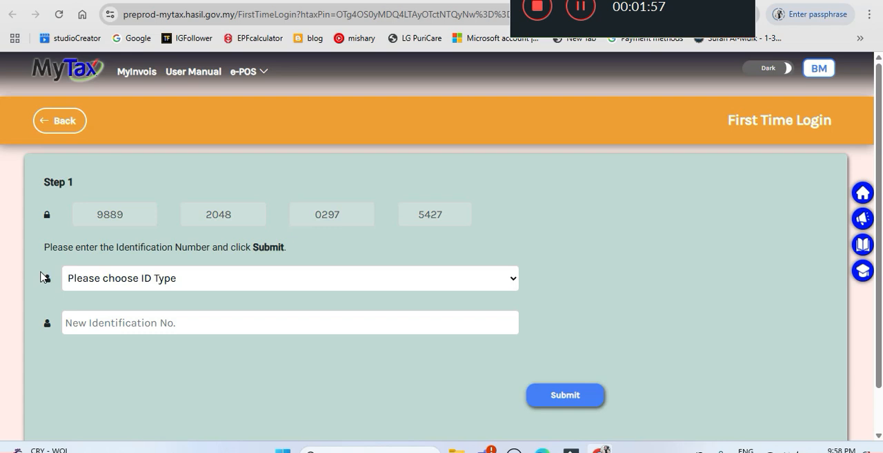
Set the ID type to Identification Card No., enter the identification number and submit Step 1 of First Time Login.
{"action": "left_click", "coordinate": [517, 279]}
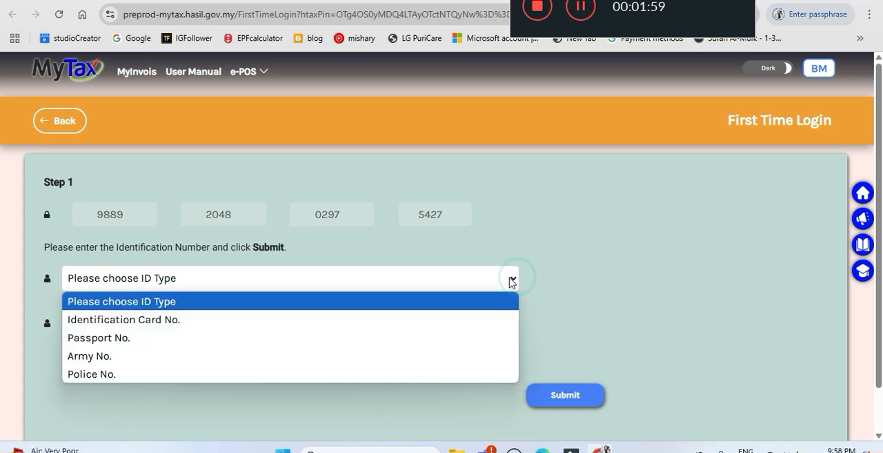
{"action": "left_click", "coordinate": [171, 321]}
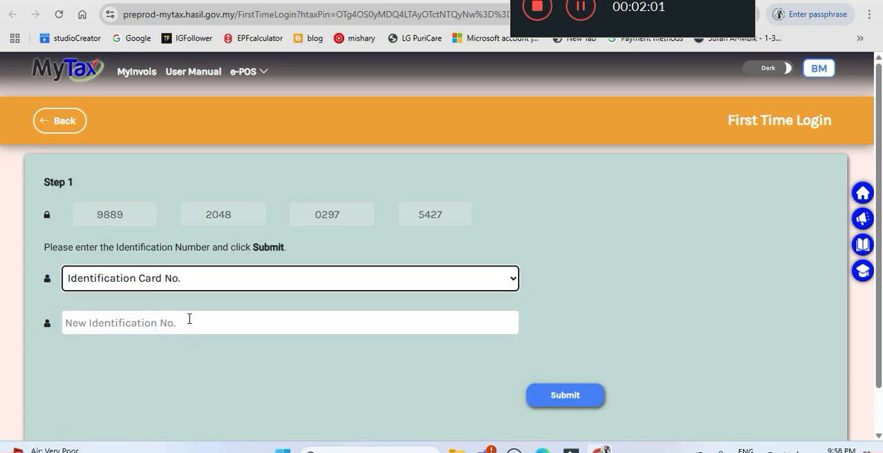
{"action": "left_click", "coordinate": [190, 319]}
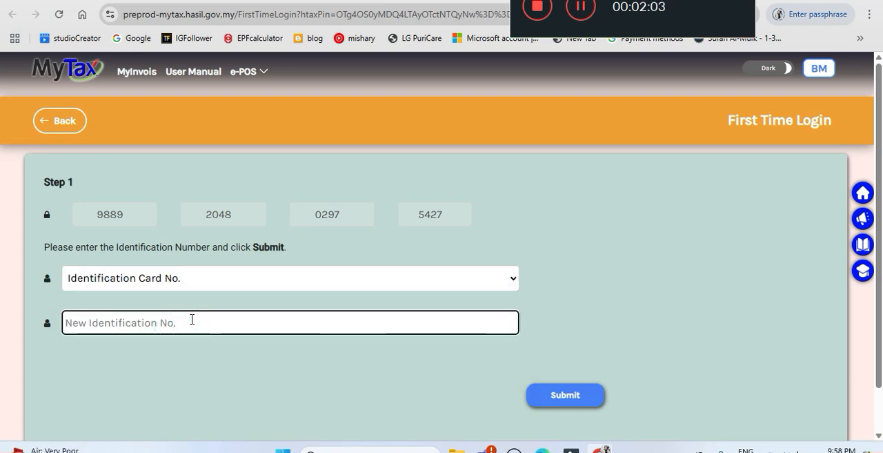
{"action": "left_click", "coordinate": [192, 322]}
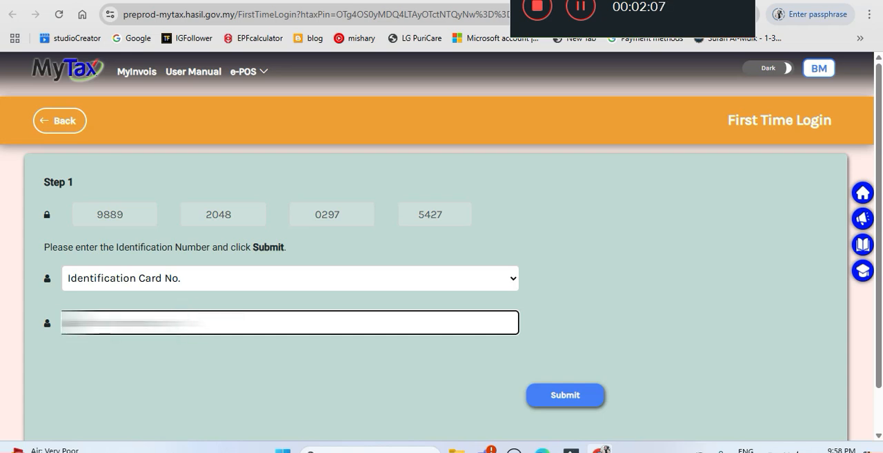
{"action": "type", "text": "•••••••"}
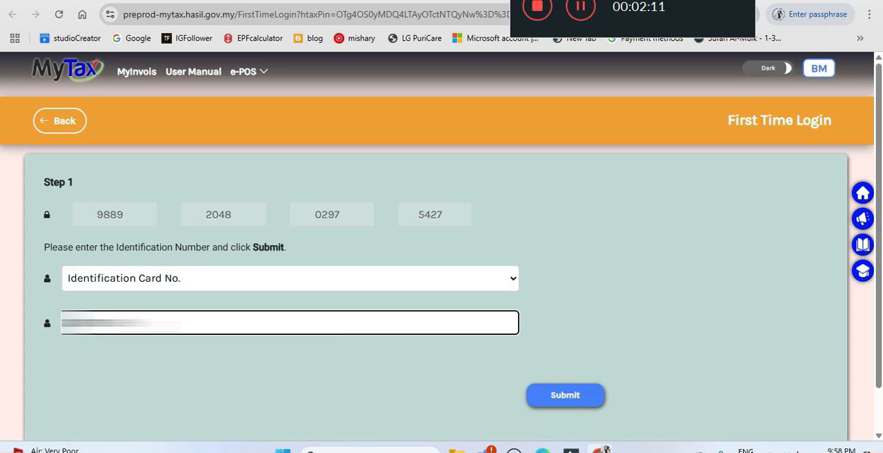
{"action": "type", "text": "••"}
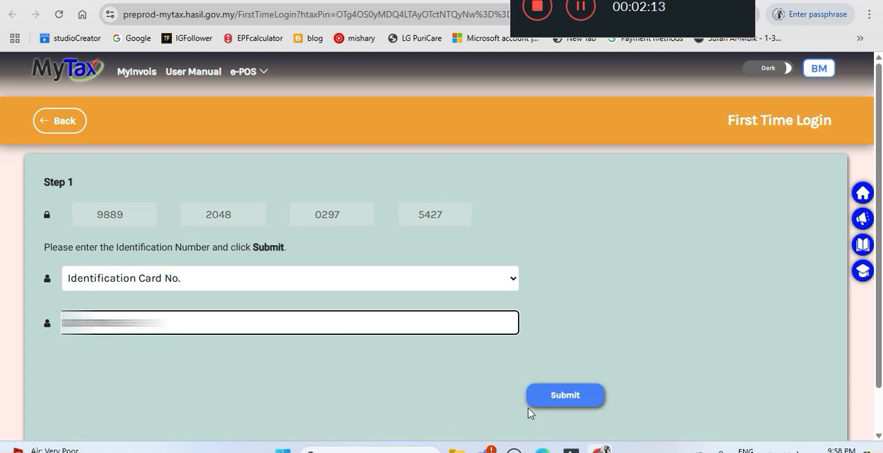
{"action": "left_click", "coordinate": [561, 397]}
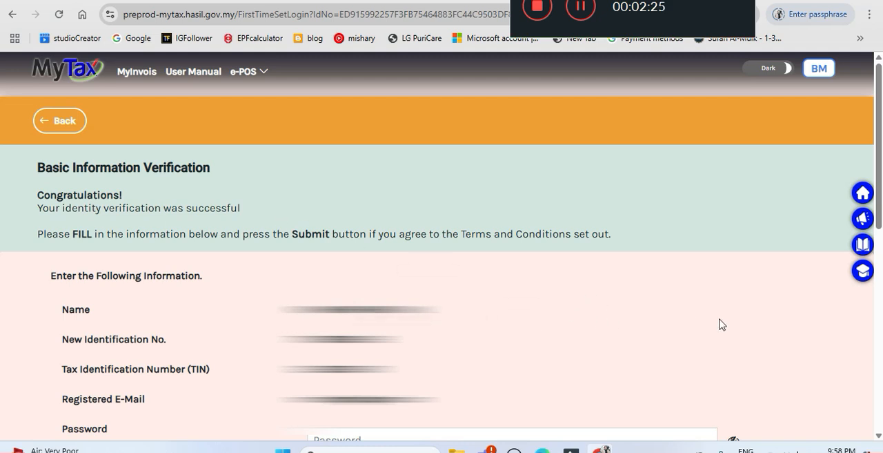
Fill in the password, its confirmation and the security phrase, agree to the digital certificate terms, submit the form and acknowledge the result.
{"action": "scroll", "coordinate": [708, 306], "scroll_direction": "down", "scroll_amount": 2}
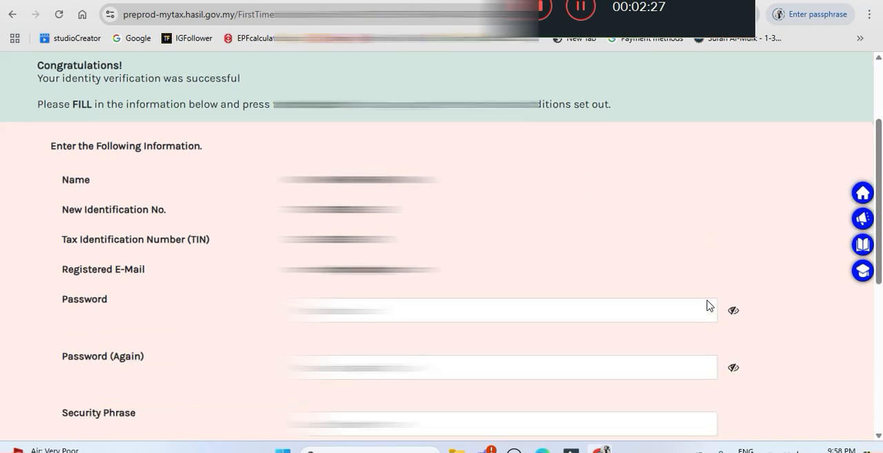
{"action": "scroll", "coordinate": [707, 306], "scroll_direction": "down", "scroll_amount": 1}
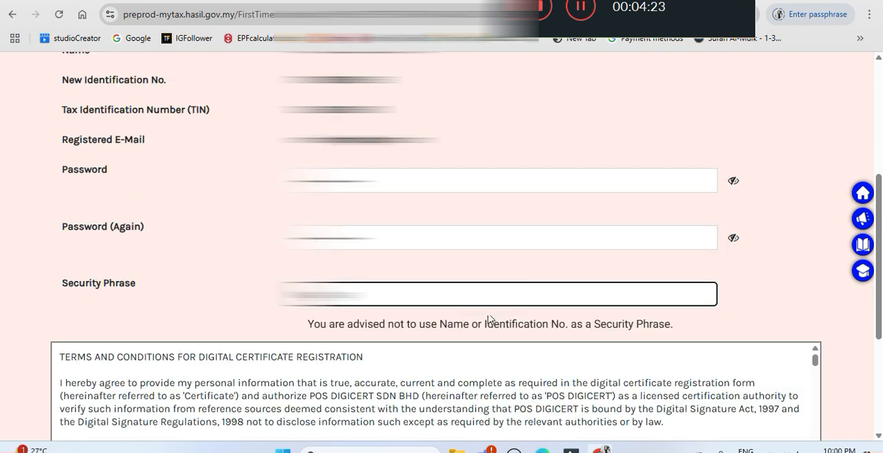
{"action": "scroll", "coordinate": [491, 319], "scroll_direction": "down", "scroll_amount": 2}
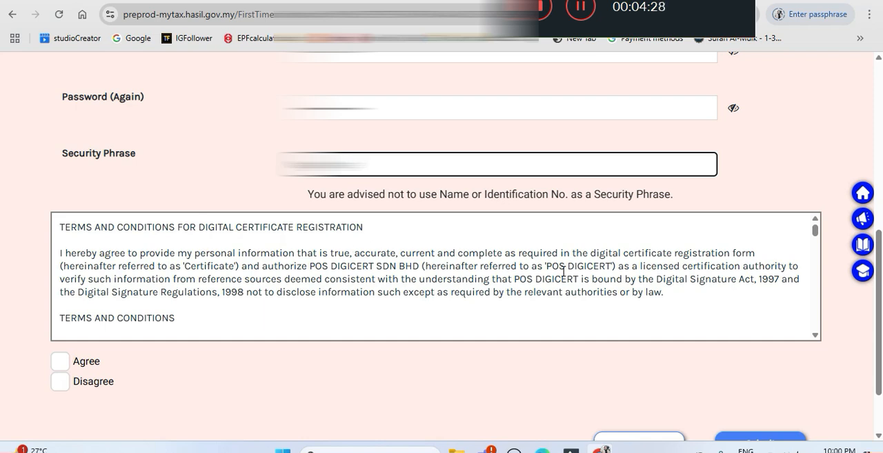
{"action": "scroll", "coordinate": [563, 271], "scroll_direction": "down", "scroll_amount": 1}
{"action": "scroll", "coordinate": [563, 276], "scroll_direction": "down", "scroll_amount": 1}
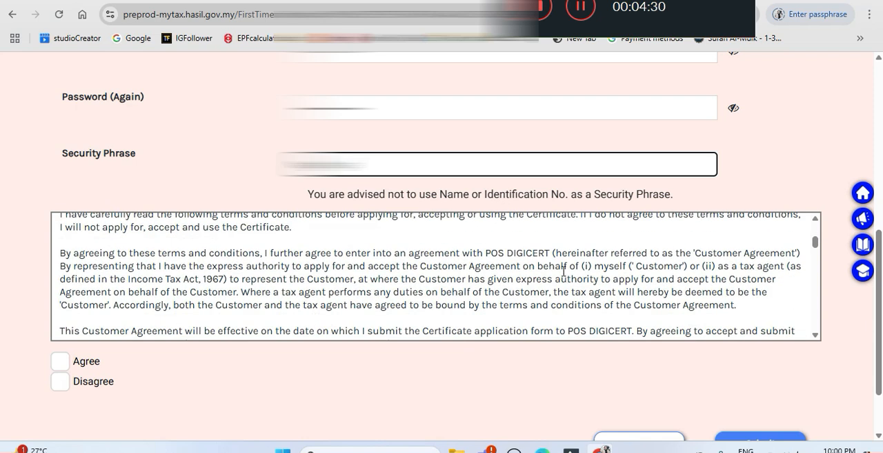
{"action": "scroll", "coordinate": [563, 271], "scroll_direction": "down", "scroll_amount": 1}
{"action": "scroll", "coordinate": [549, 284], "scroll_direction": "down", "scroll_amount": 10}
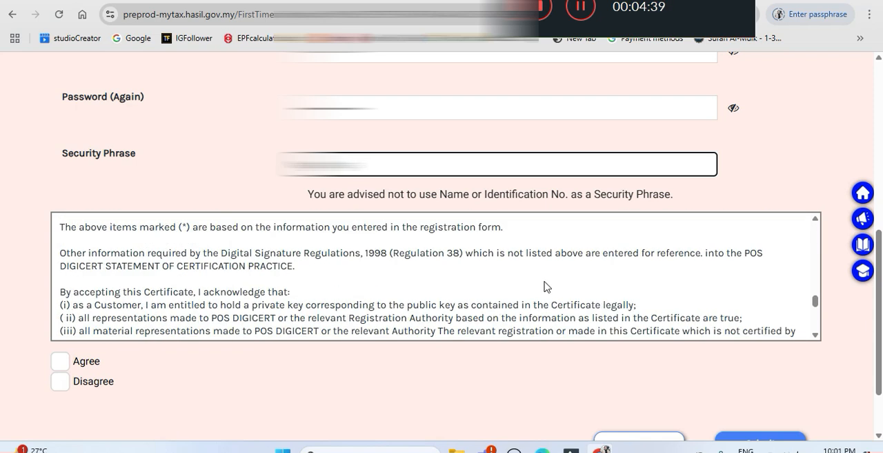
{"action": "scroll", "coordinate": [546, 288], "scroll_direction": "down", "scroll_amount": 5}
{"action": "left_click", "coordinate": [59, 287]}
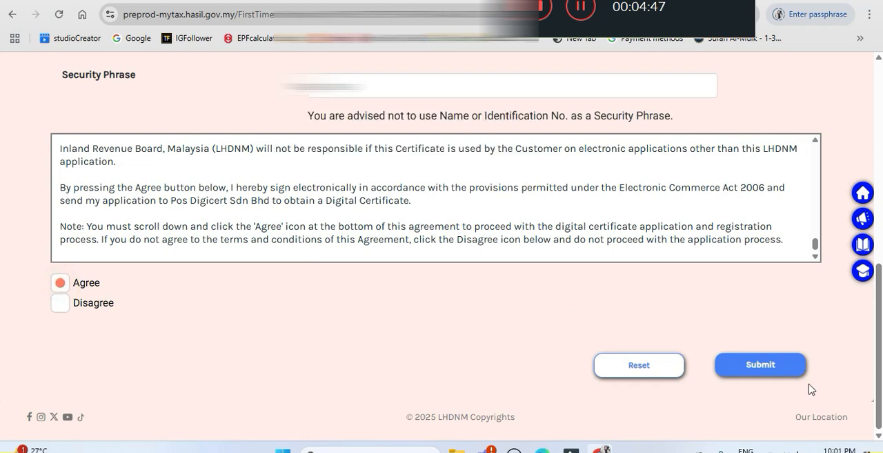
{"action": "left_click", "coordinate": [754, 365]}
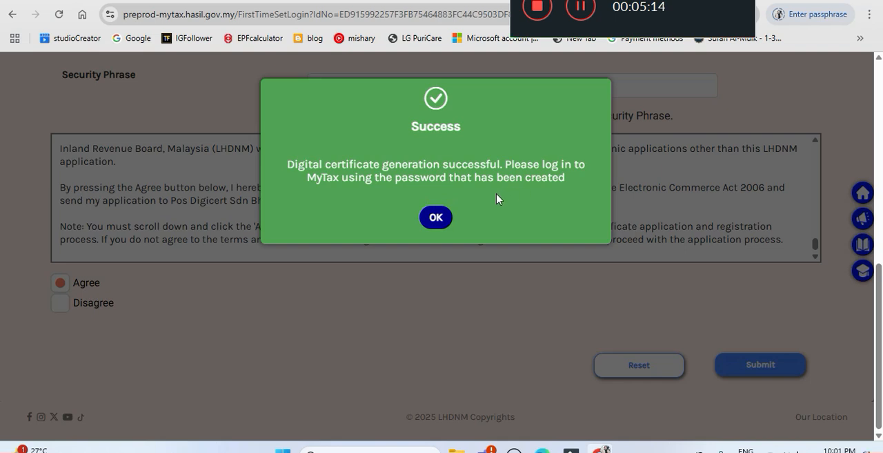
{"action": "left_click", "coordinate": [434, 218]}
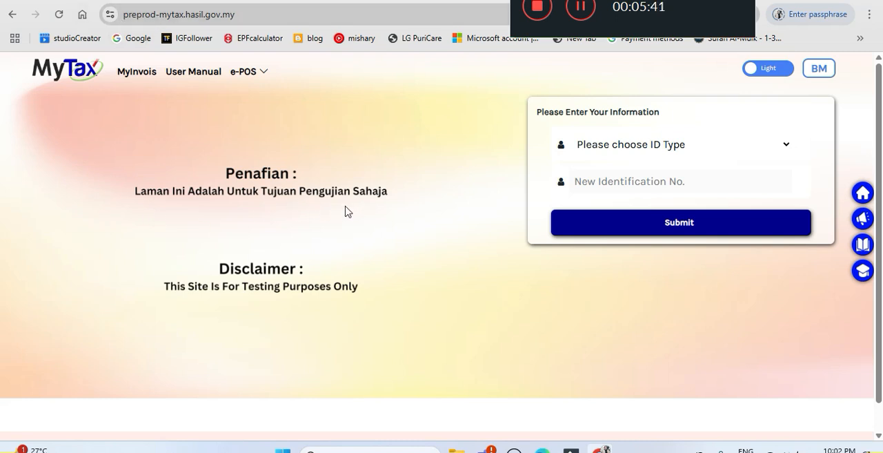
On the MyTax testing site, set the ID type to Identification Card No., enter the identification number and submit.
{"action": "left_click", "coordinate": [789, 148]}
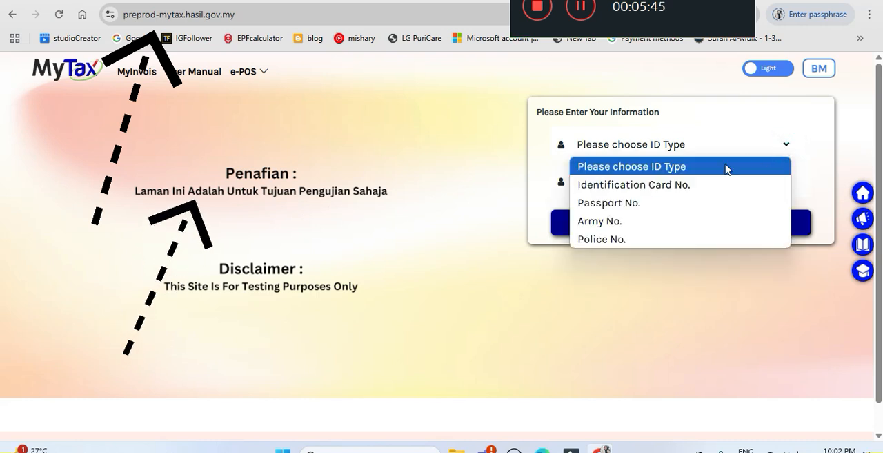
{"action": "left_click", "coordinate": [681, 190]}
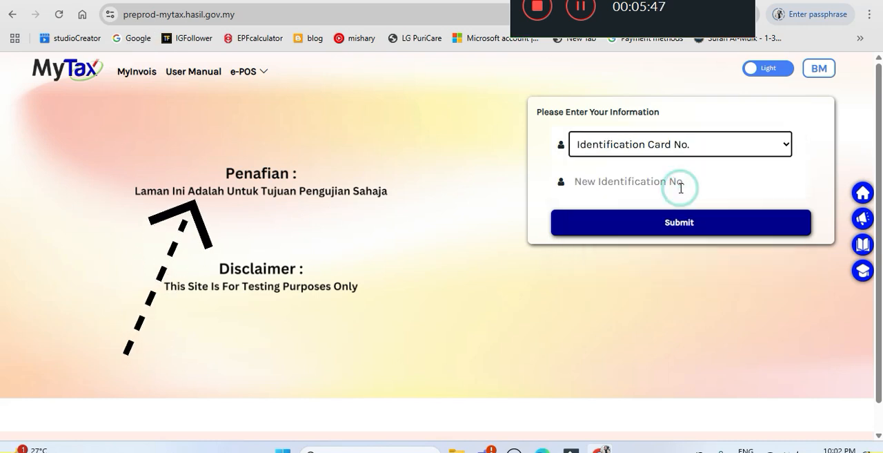
{"action": "left_click", "coordinate": [627, 181]}
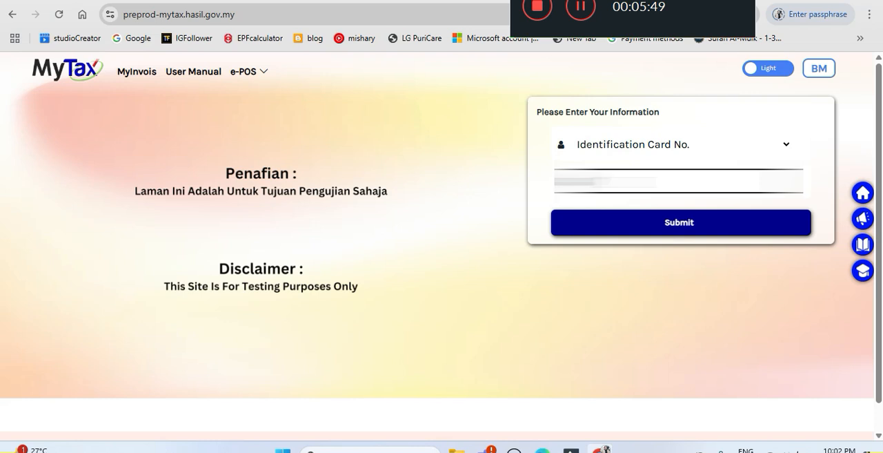
{"action": "type", "text": "*******"}
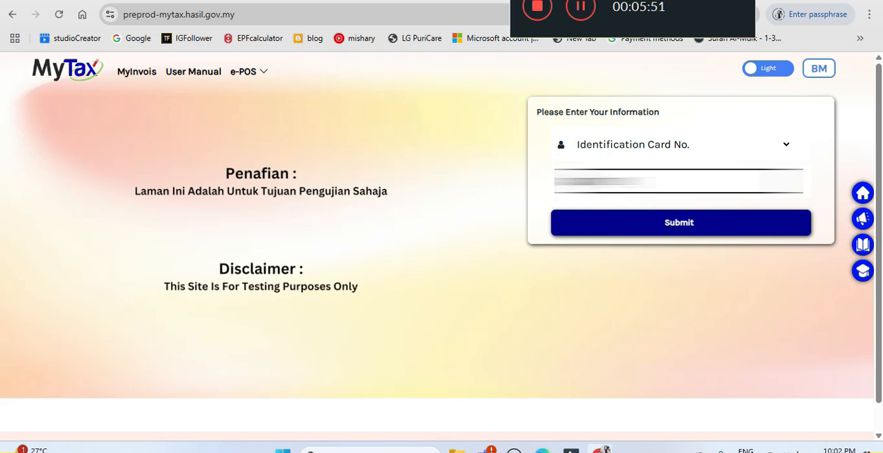
{"action": "type", "text": "**"}
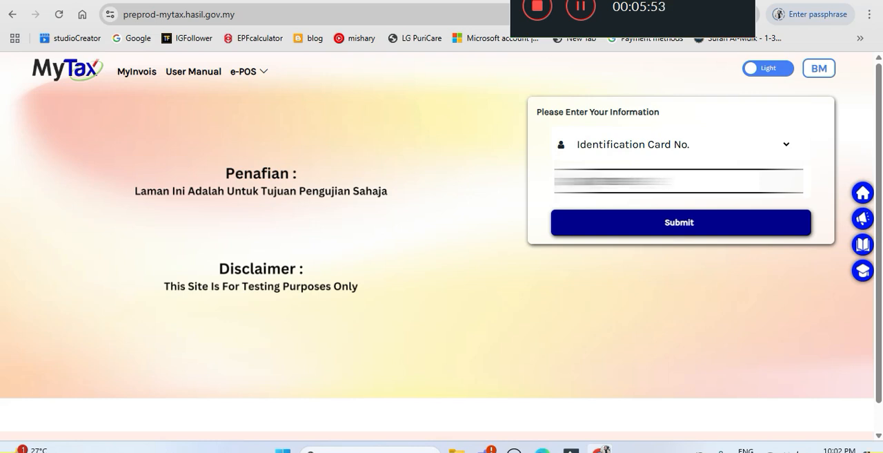
{"action": "left_click", "coordinate": [678, 225]}
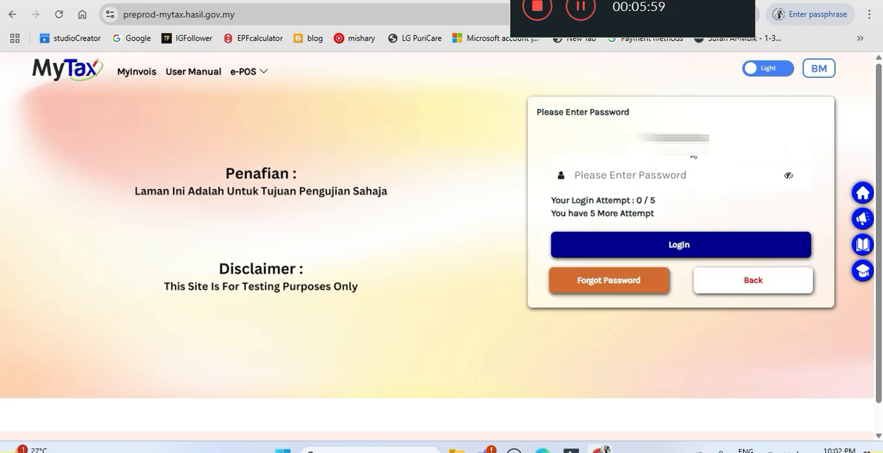
Enter the account password and log in to MyTax.
{"action": "left_click", "coordinate": [591, 177]}
{"action": "type", "text": "•••••"}
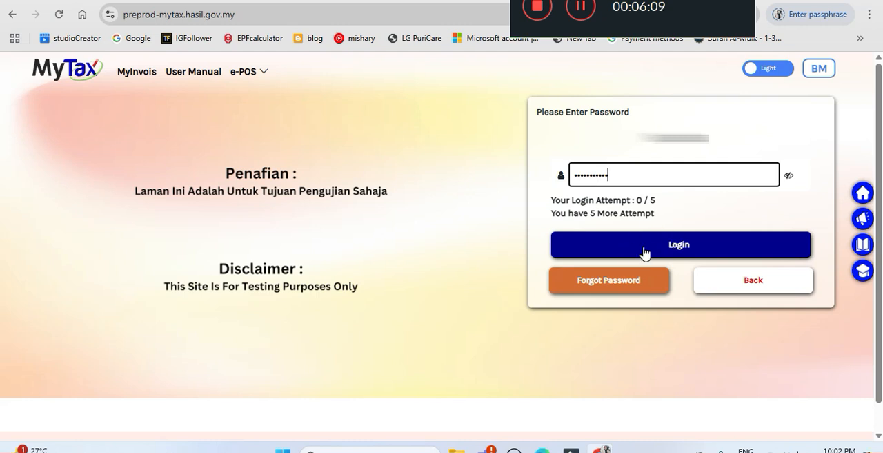
{"action": "left_click", "coordinate": [649, 251]}
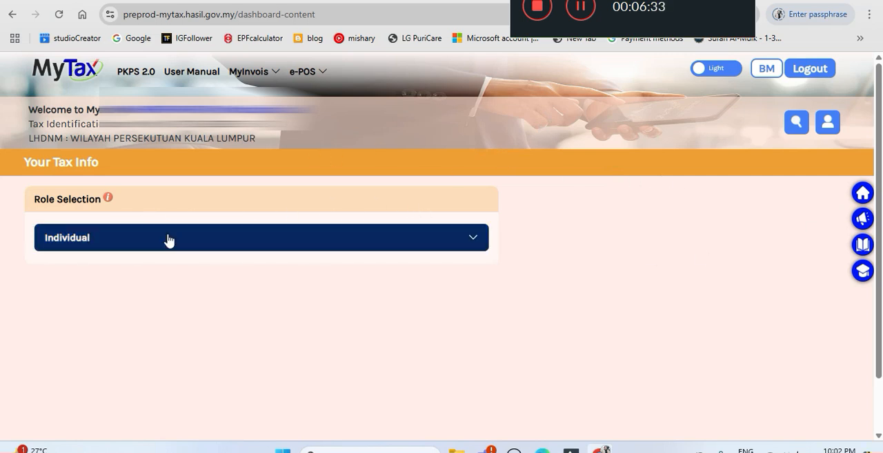
Select the Individual role and open the preprod environment of MyInvois.
{"action": "left_click", "coordinate": [471, 238]}
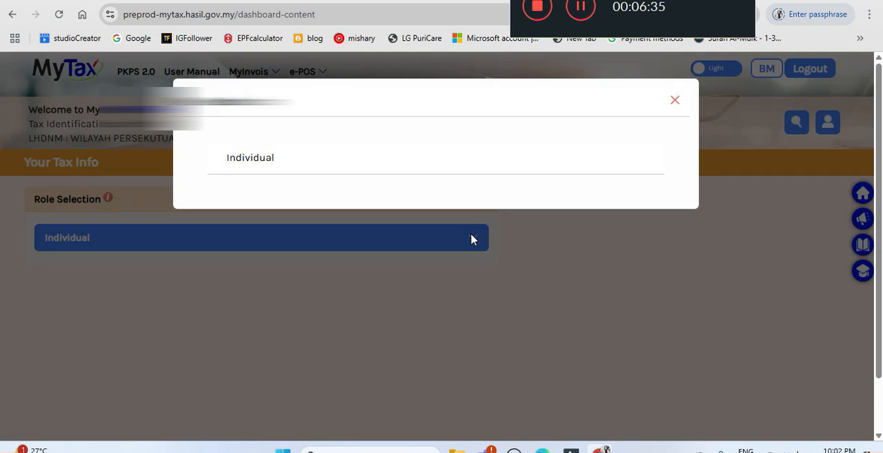
{"action": "left_click", "coordinate": [262, 164]}
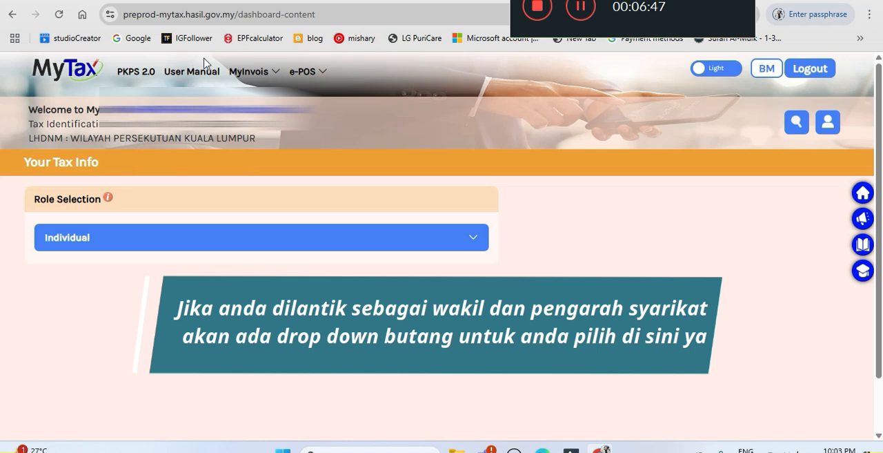
{"action": "left_click", "coordinate": [252, 80]}
{"action": "left_click", "coordinate": [249, 73]}
{"action": "left_click", "coordinate": [248, 73]}
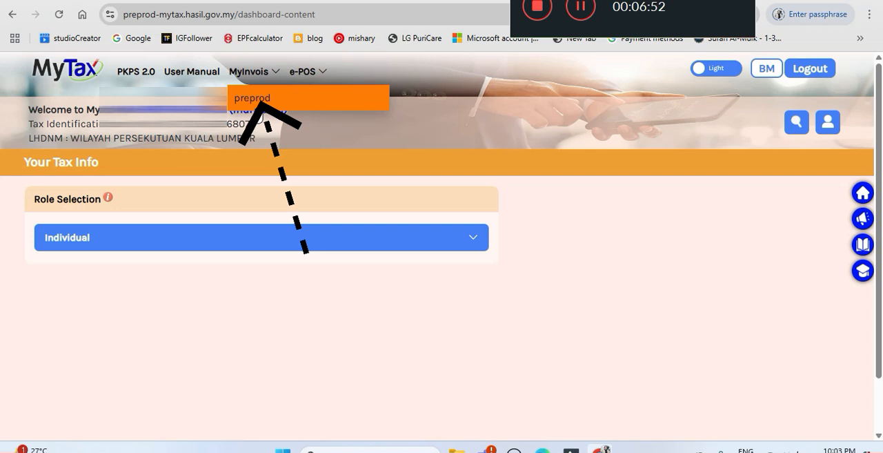
{"action": "left_click", "coordinate": [269, 102]}
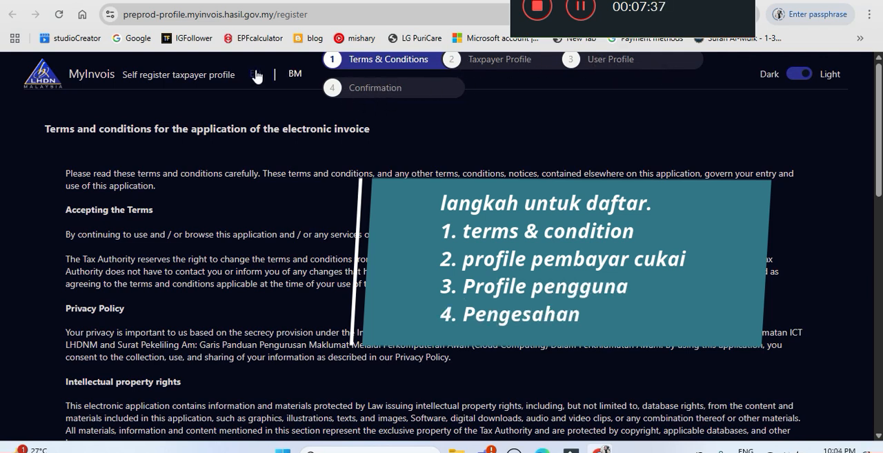
Switch the MyInvois registration page to BM, accept the terms and conditions and continue to Profil Pembayar Cukai.
{"action": "left_click", "coordinate": [293, 76]}
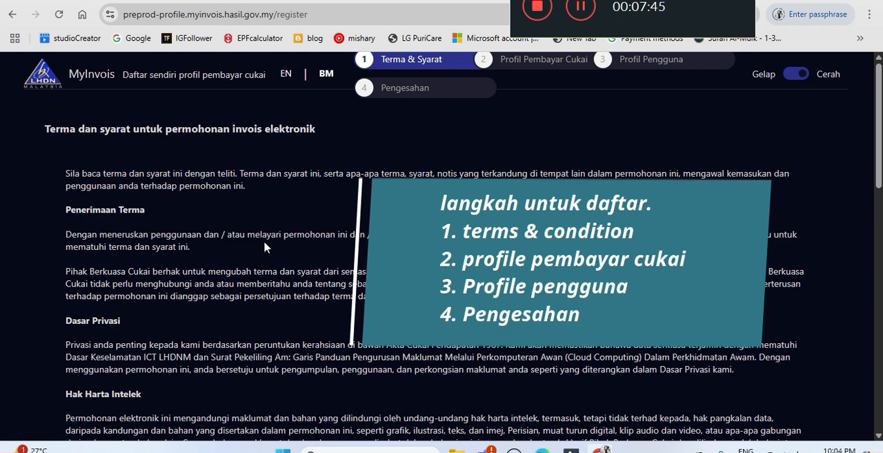
{"action": "scroll", "coordinate": [264, 246], "scroll_direction": "down", "scroll_amount": 6}
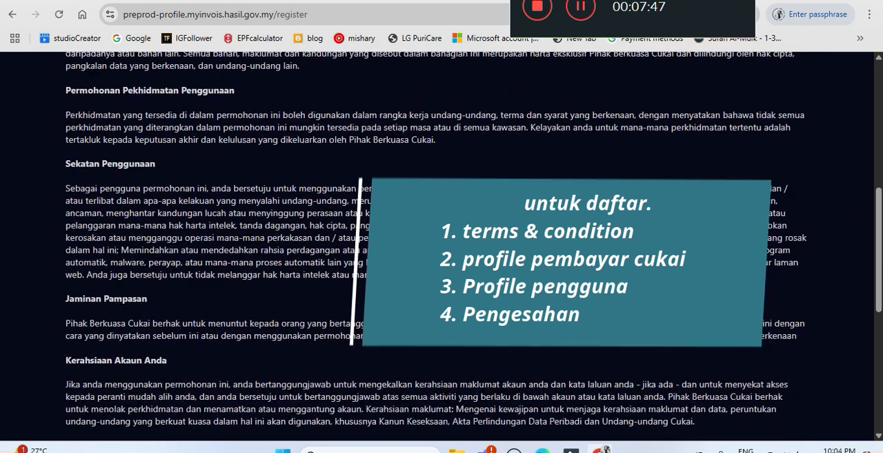
{"action": "scroll", "coordinate": [441, 242], "scroll_direction": "down", "scroll_amount": 5}
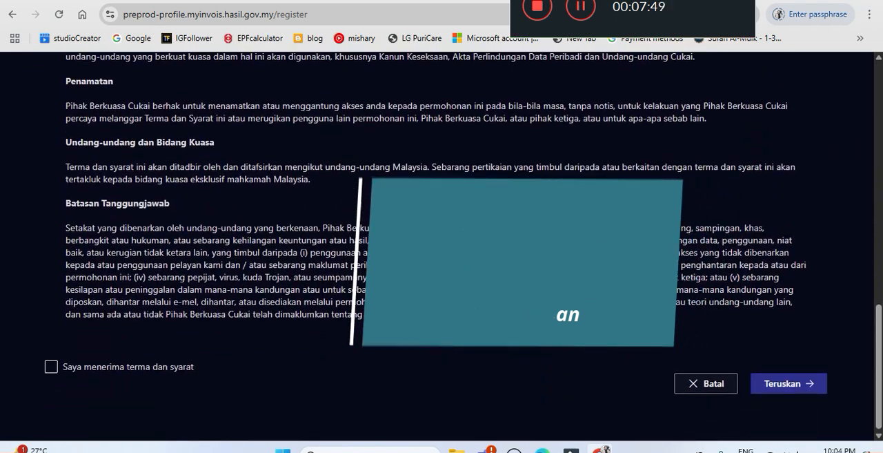
{"action": "left_click", "coordinate": [52, 367]}
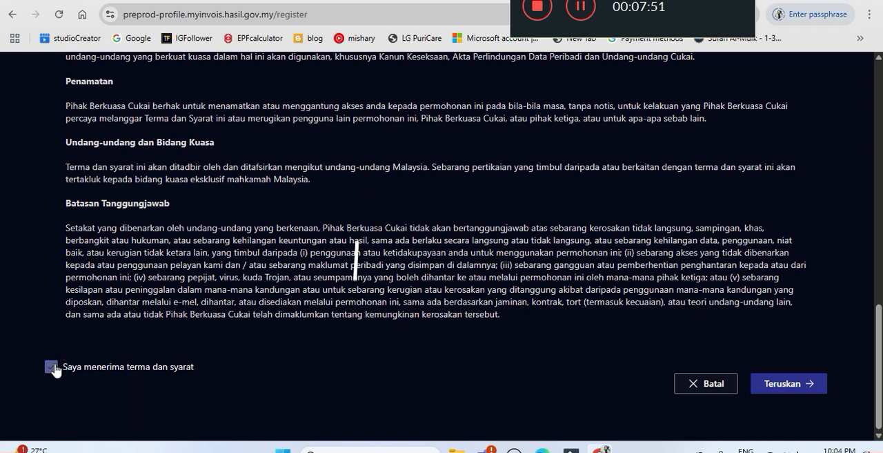
{"action": "left_click", "coordinate": [790, 386]}
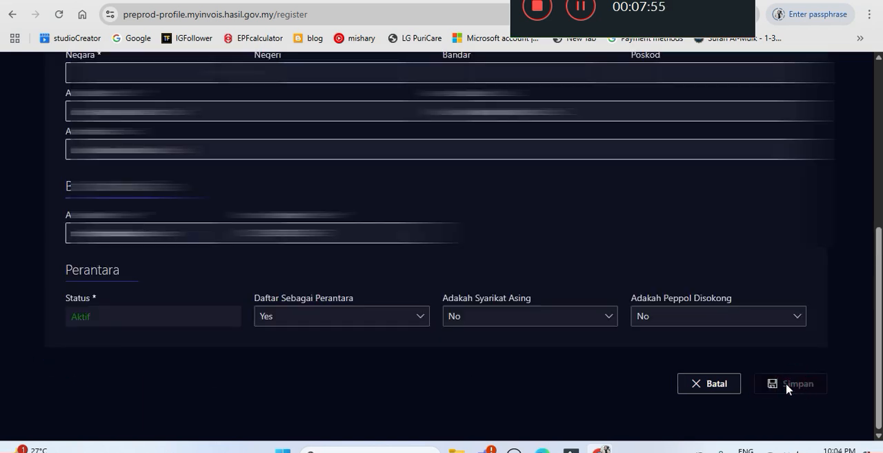
Enter NA in both editable registration fields beside the Individual Profile entry in Maklumat Am.
{"action": "scroll", "coordinate": [773, 278], "scroll_direction": "up", "scroll_amount": 1}
{"action": "scroll", "coordinate": [773, 278], "scroll_direction": "up", "scroll_amount": 5}
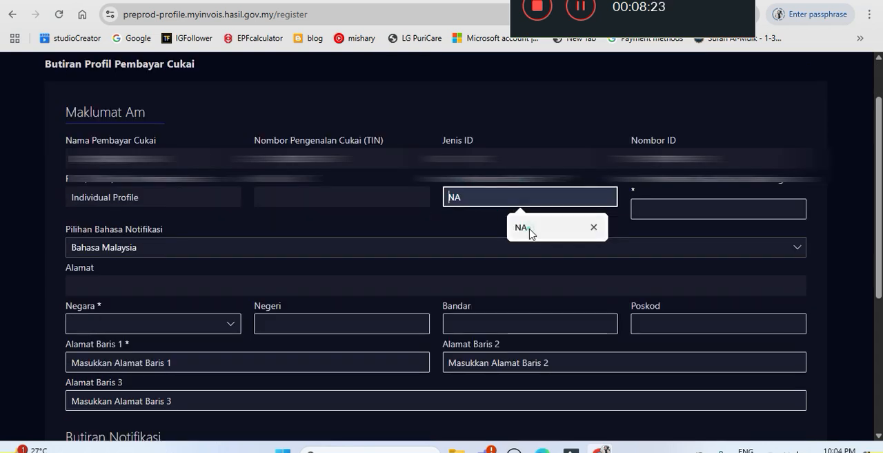
{"action": "left_click", "coordinate": [529, 230]}
{"action": "left_click", "coordinate": [663, 204]}
{"action": "left_click", "coordinate": [708, 242]}
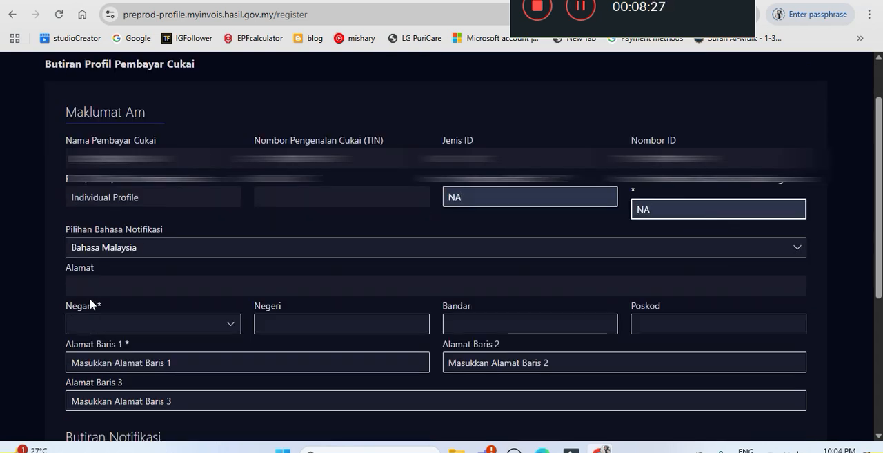
Set Negara to MALAYSIA and Negeri to WILAYAH PERSEKUTUAN KUALA LUMPUR in the taxpayer's address.
{"action": "left_click", "coordinate": [232, 324]}
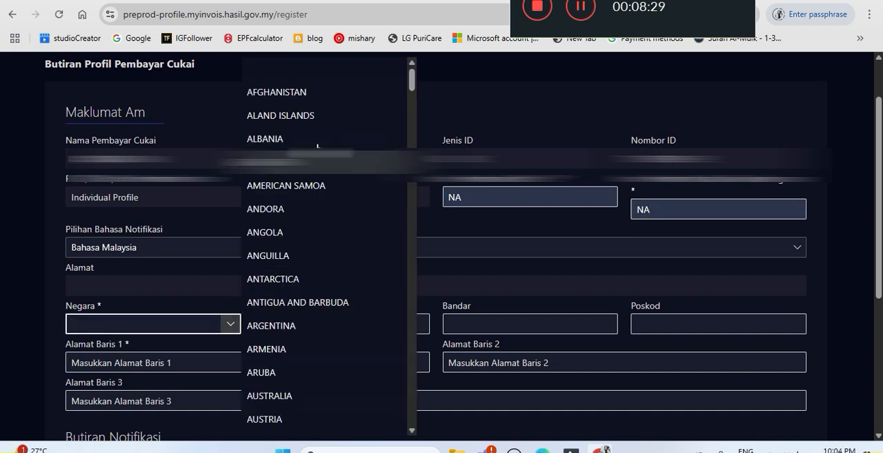
{"action": "type", "text": "MALAWI"}
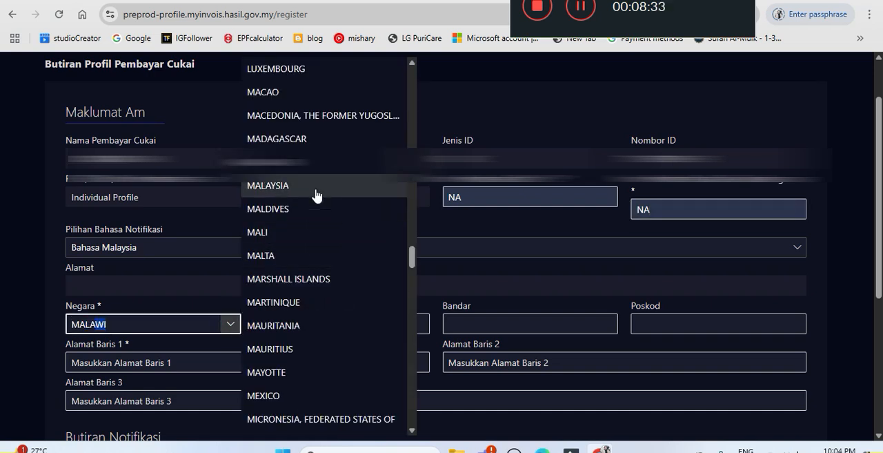
{"action": "left_click", "coordinate": [316, 186]}
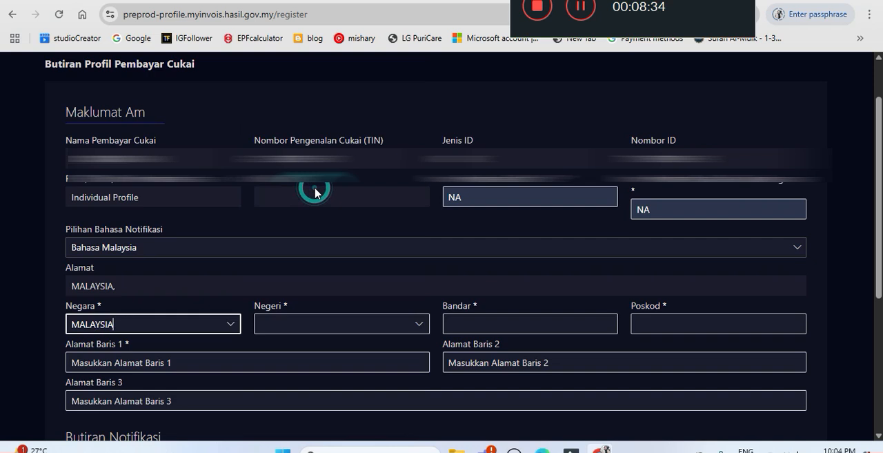
{"action": "left_click", "coordinate": [420, 324]}
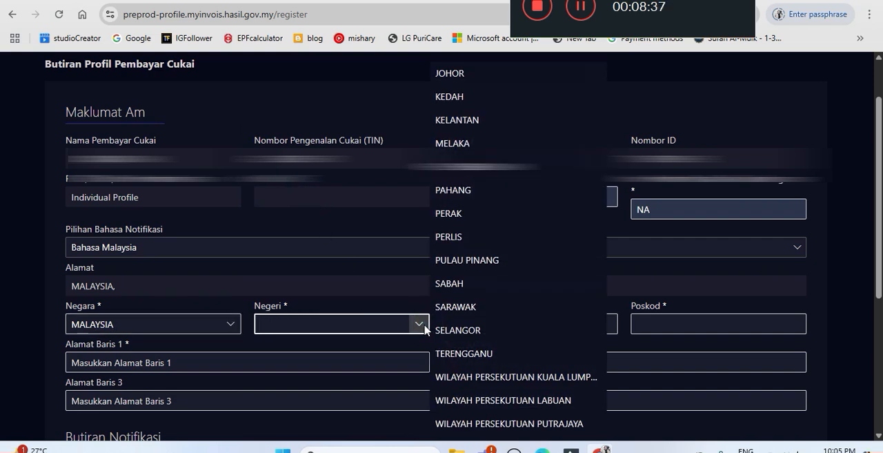
{"action": "left_click", "coordinate": [493, 378]}
Fill in the taxpayer's city in Bandar and the postcode in Poskod.
{"action": "left_click", "coordinate": [548, 324]}
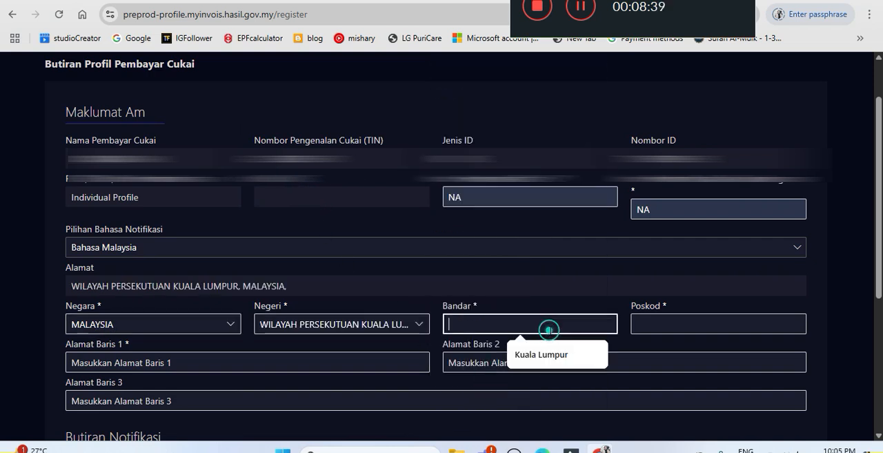
{"action": "left_click", "coordinate": [551, 357]}
{"action": "left_click", "coordinate": [692, 325]}
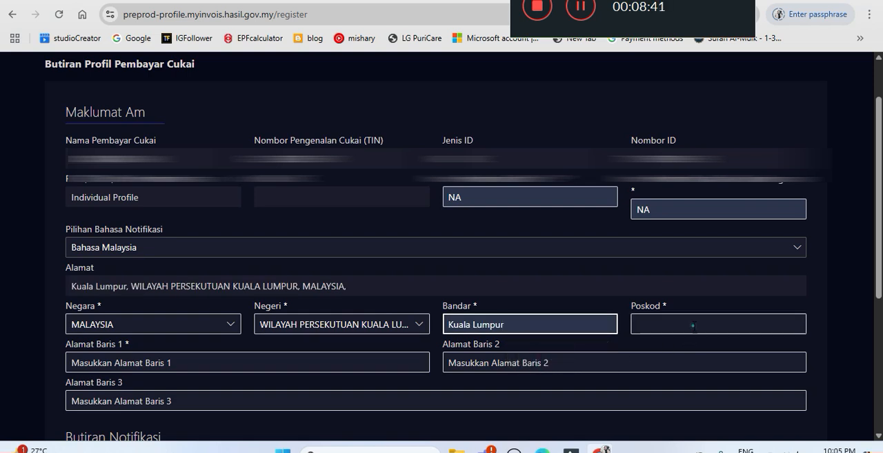
{"action": "left_click", "coordinate": [726, 356]}
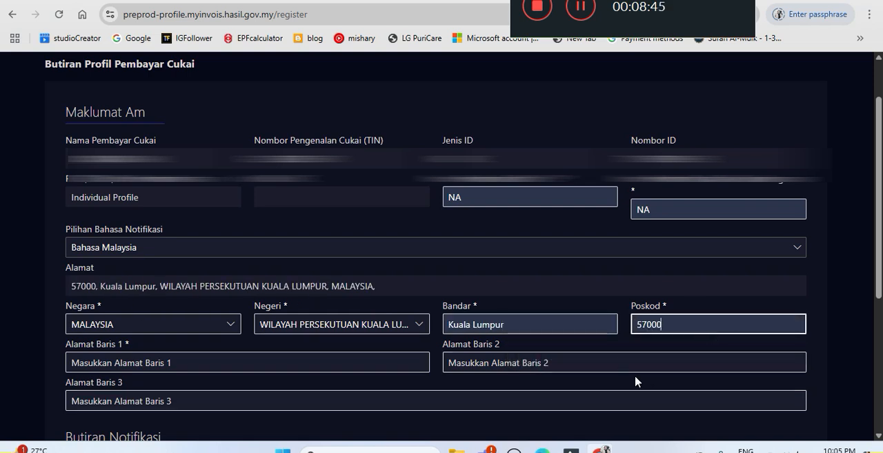
{"action": "left_click", "coordinate": [359, 198]}
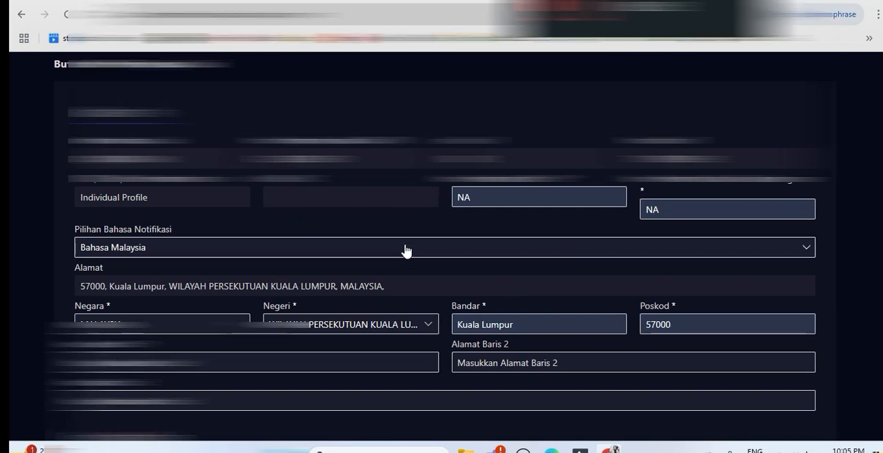
Fill in the taxpayer's street address across Alamat Baris 1, Alamat Baris 2 and Alamat Baris 3.
{"action": "scroll", "coordinate": [395, 250], "scroll_direction": "down", "scroll_amount": 2}
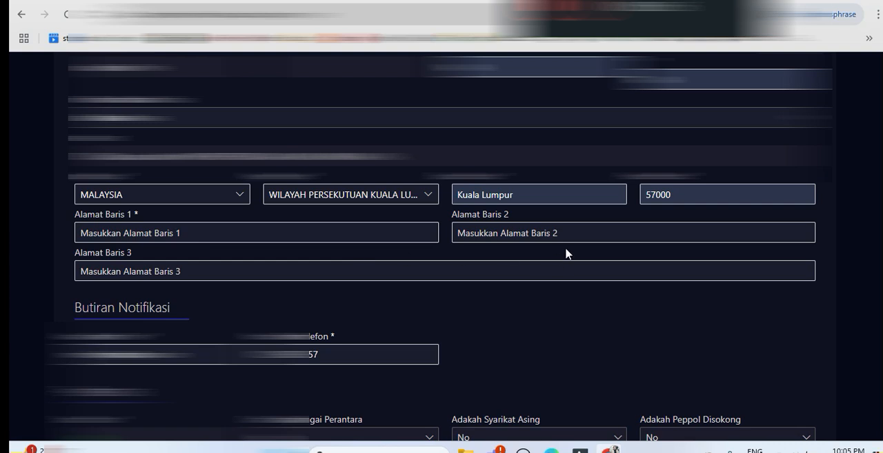
{"action": "left_click", "coordinate": [204, 232]}
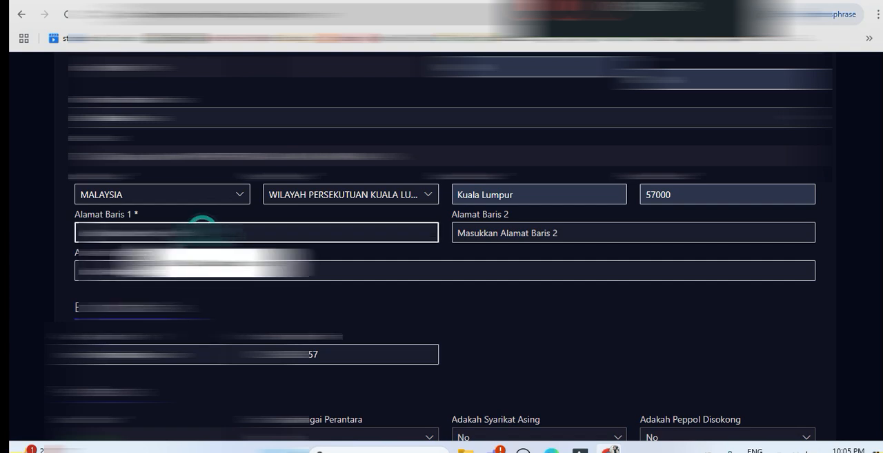
{"action": "left_click", "coordinate": [202, 269]}
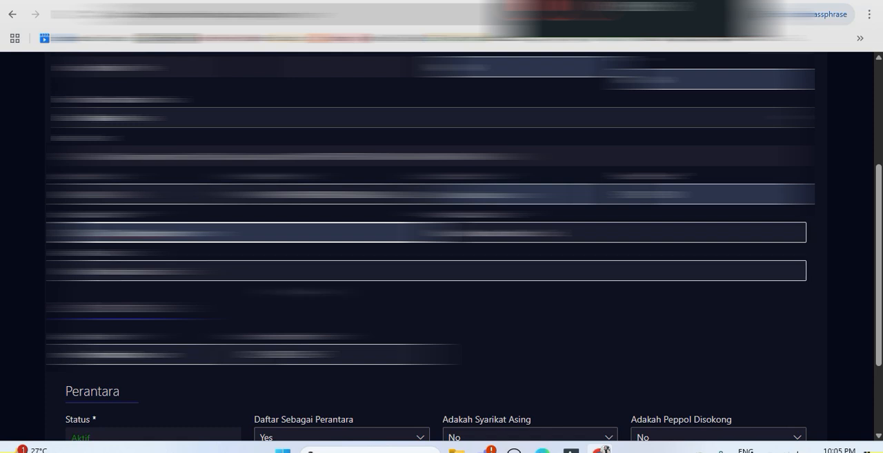
{"action": "left_click", "coordinate": [525, 232]}
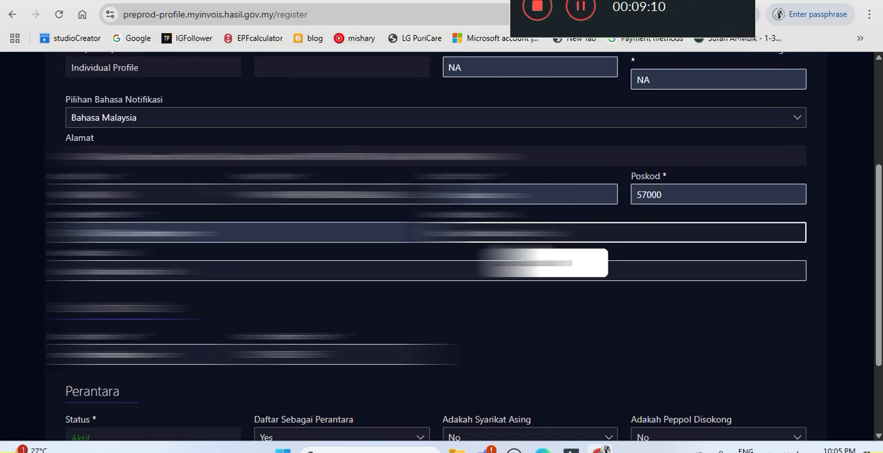
{"action": "left_click", "coordinate": [526, 263]}
{"action": "left_click", "coordinate": [201, 270]}
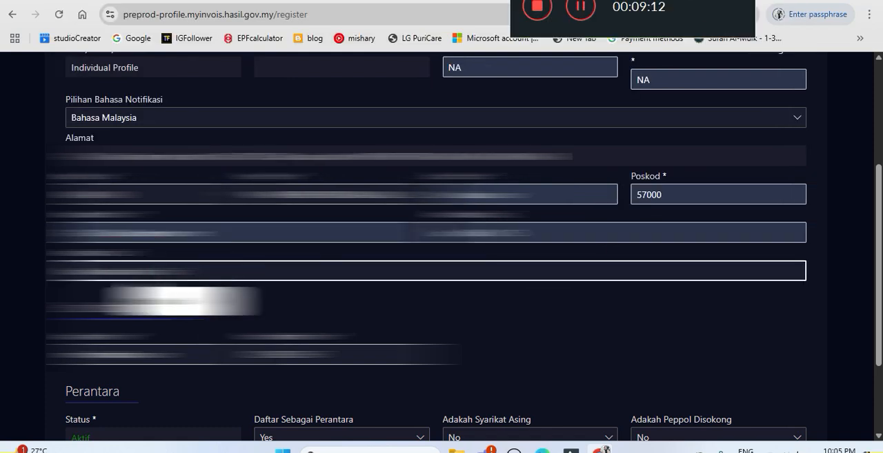
{"action": "left_click", "coordinate": [200, 306]}
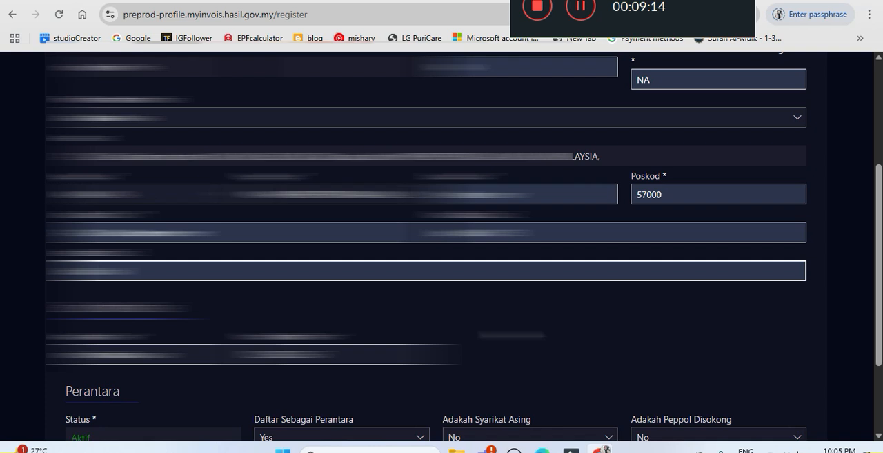
Save the completed taxpayer profile and continue to the Profil Pengguna stage.
{"action": "scroll", "coordinate": [442, 242], "scroll_direction": "down", "scroll_amount": 1}
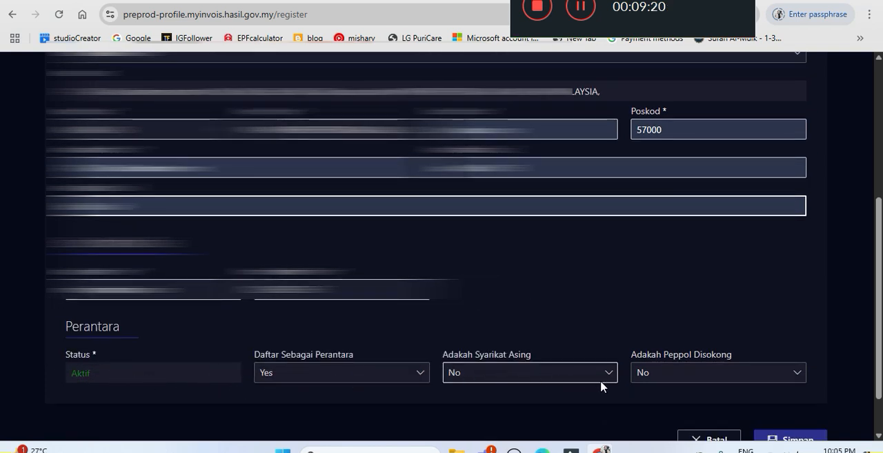
{"action": "scroll", "coordinate": [724, 376], "scroll_direction": "down", "scroll_amount": 2}
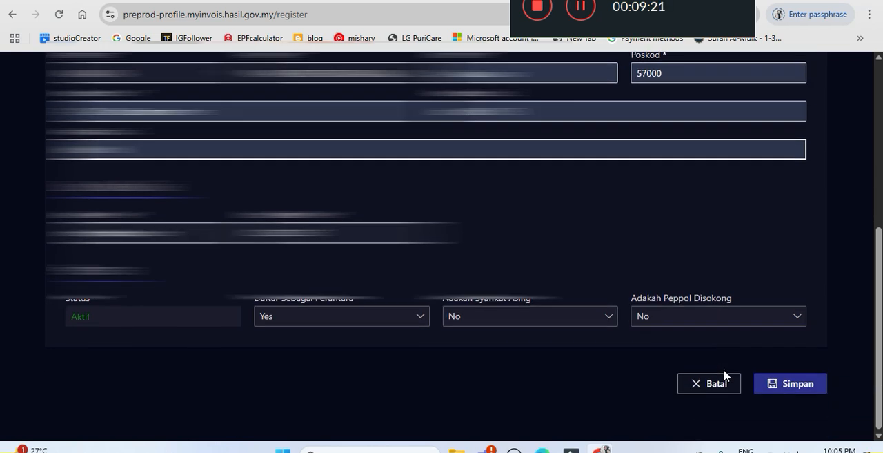
{"action": "left_click", "coordinate": [784, 387]}
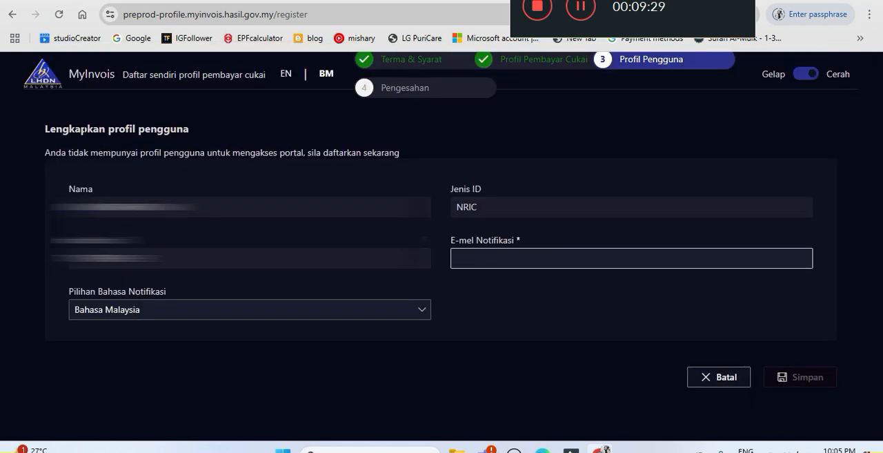
Save the user profile with the user's notification e-mail in E-mel Notifikasi, and complete the registration with Selesai Tetapan.
{"action": "left_click", "coordinate": [510, 257]}
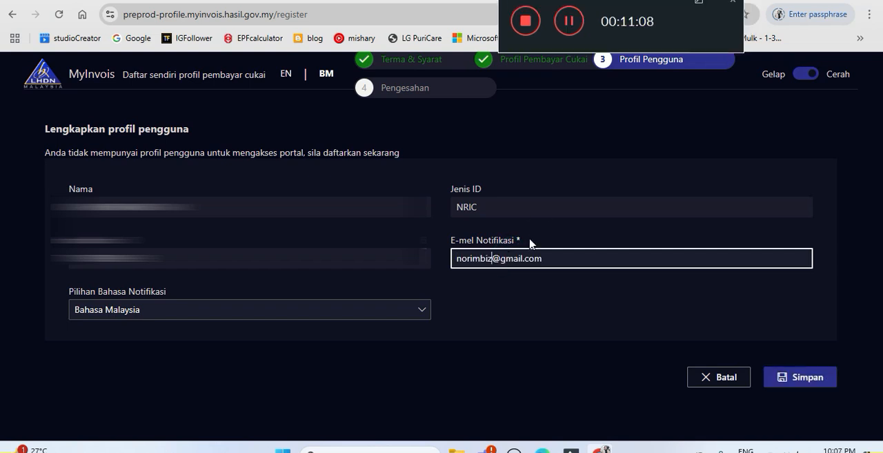
{"action": "left_click", "coordinate": [796, 383]}
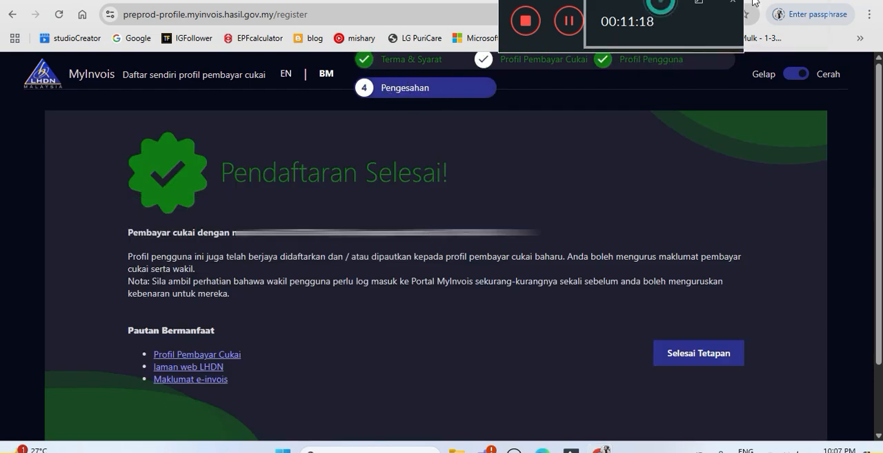
{"action": "left_click_drag", "start_coordinate": [654, 6], "coordinate": [795, 0]}
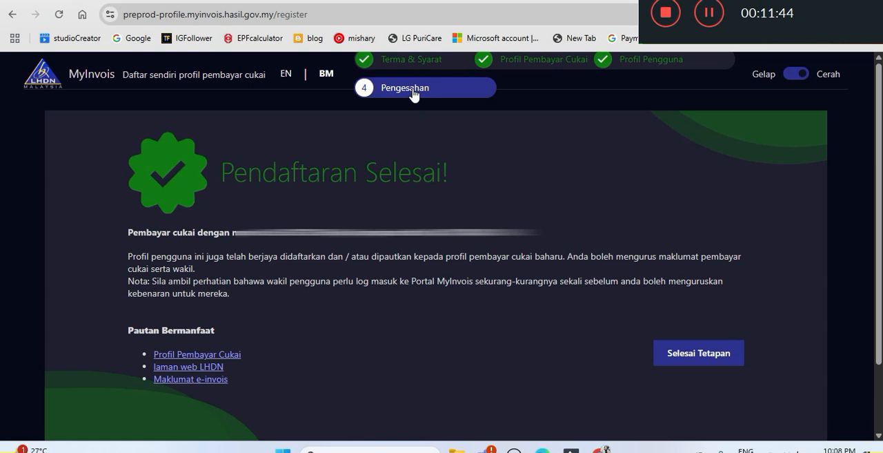
{"action": "left_click", "coordinate": [713, 352]}
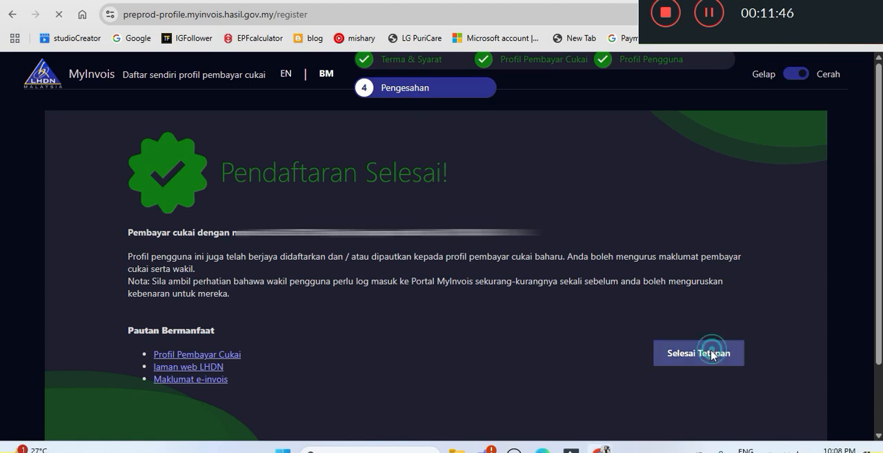